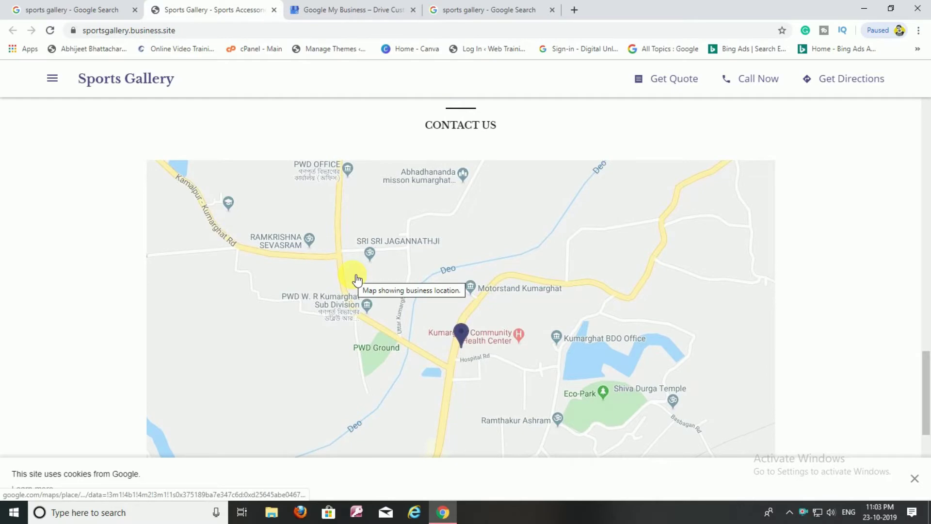
Step: Examine the Sports Gallery website's contact details, business hours, gallery, testimonials and site navigation
scroll(357, 280, "down", 2)
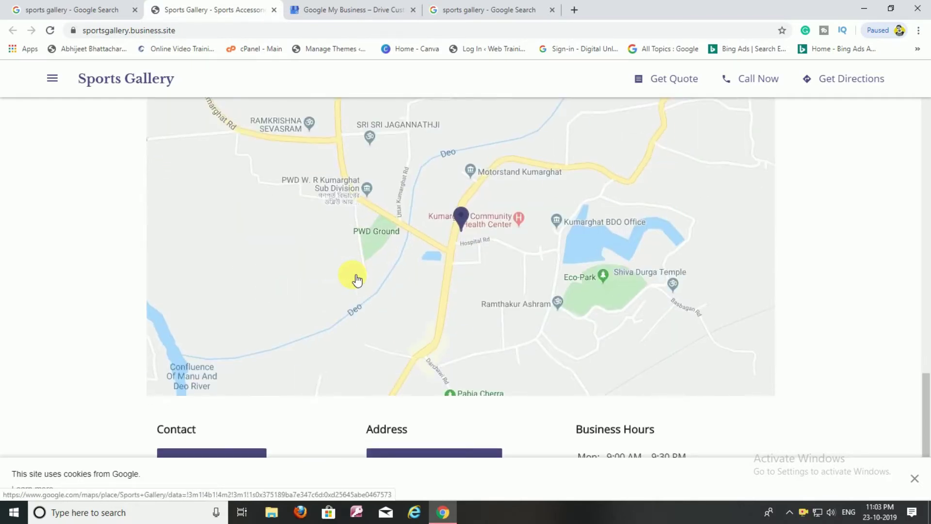
scroll(356, 279, "down", 1)
scroll(335, 297, "down", 2)
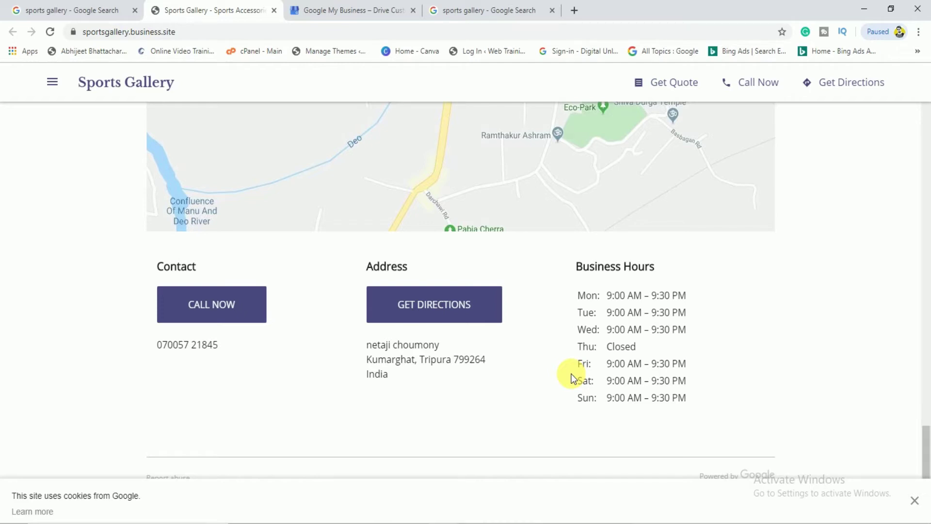
scroll(572, 377, "up", 10)
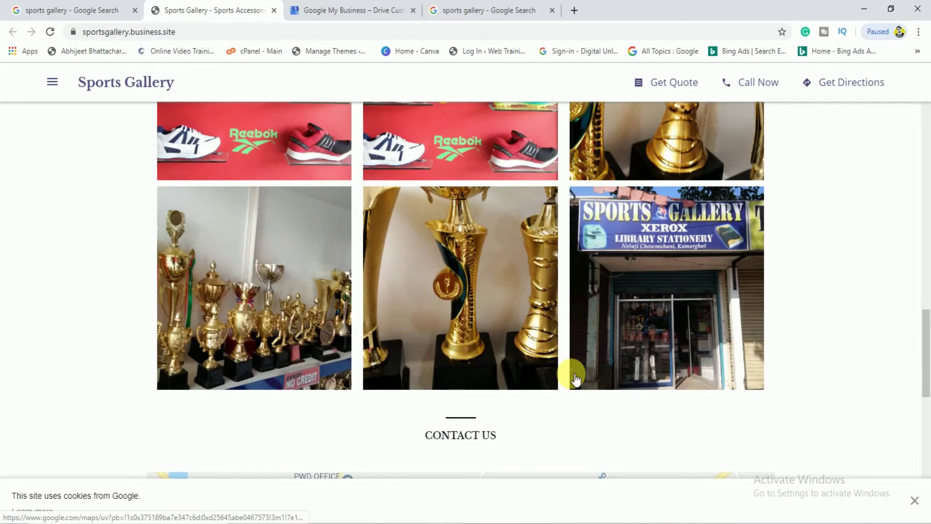
scroll(575, 378, "up", 3)
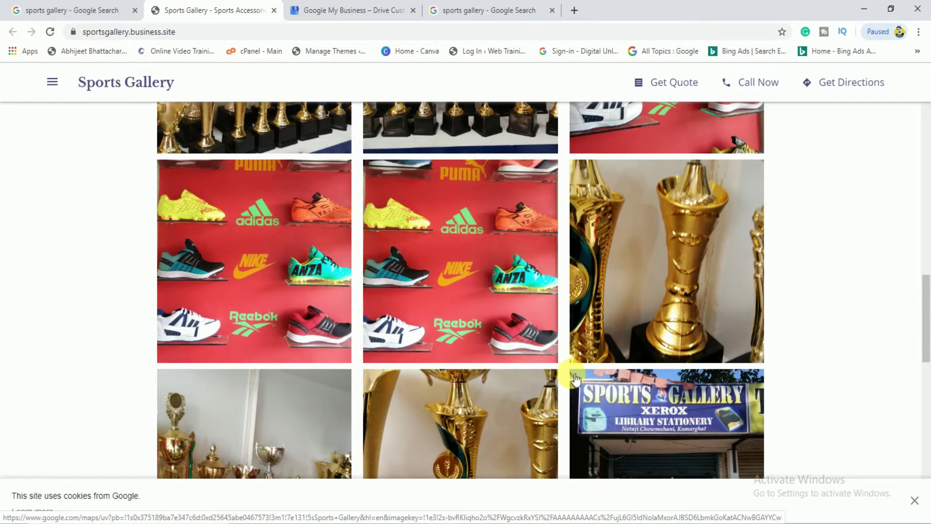
scroll(575, 378, "up", 8)
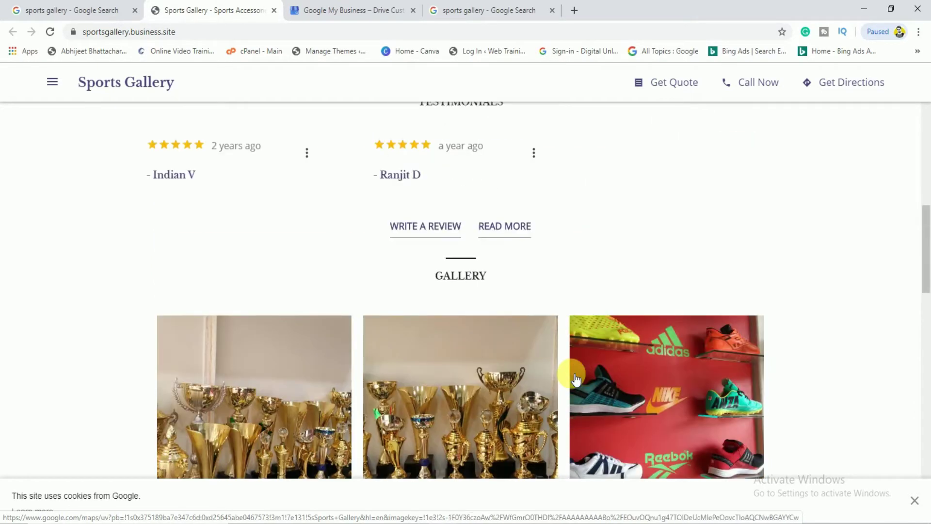
scroll(575, 378, "up", 12)
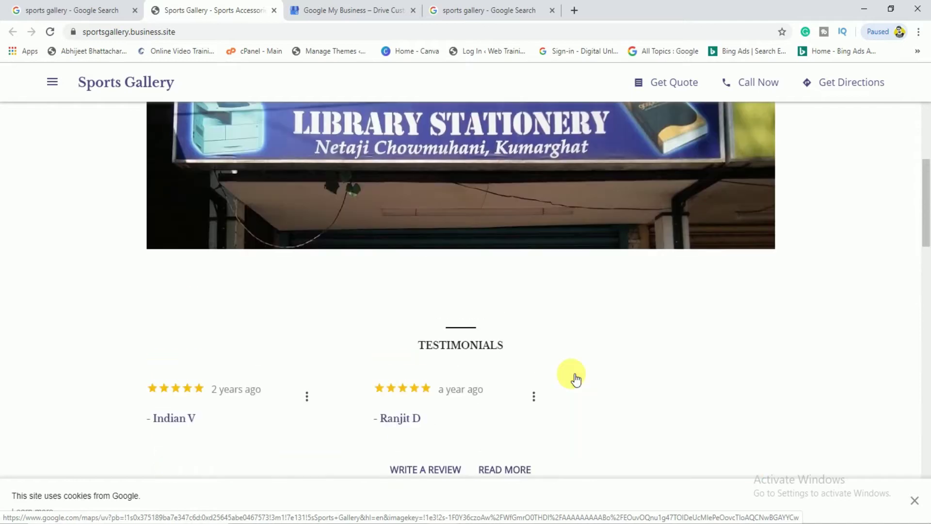
scroll(572, 340, "up", 1)
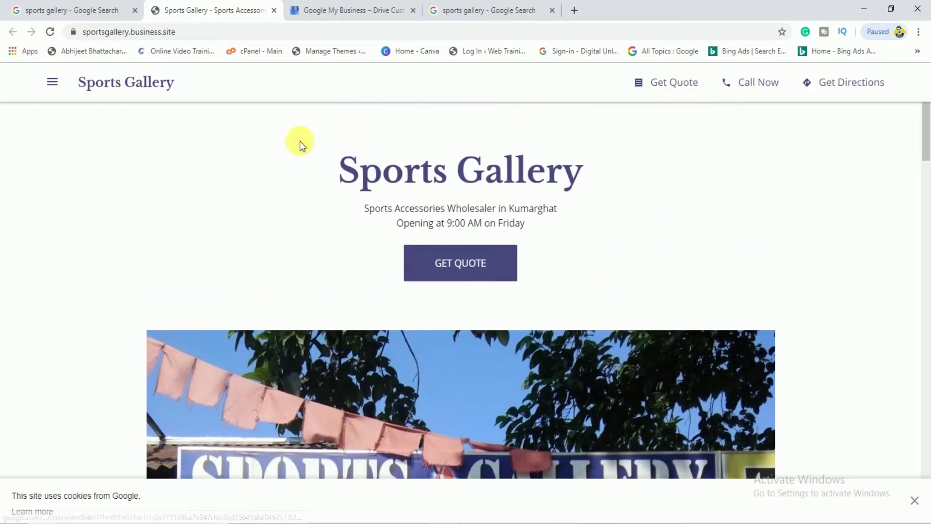
left_click(53, 83)
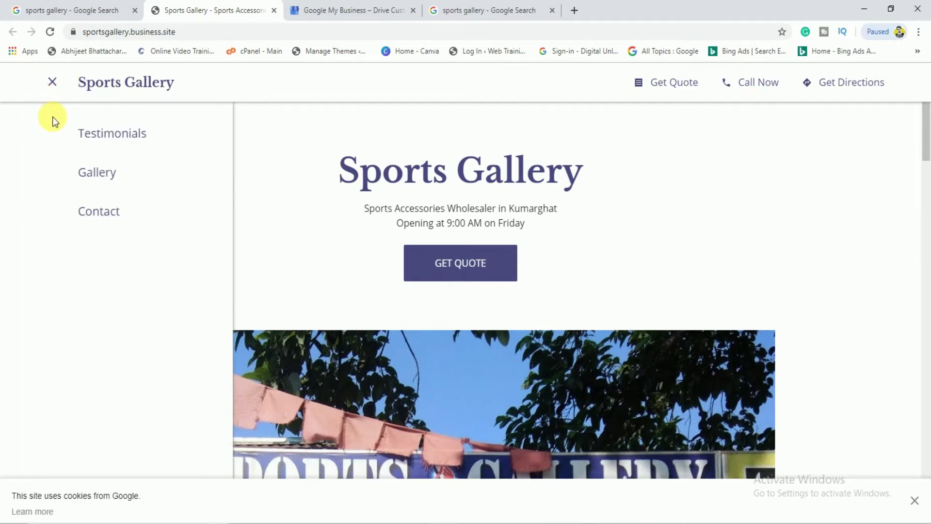
left_click(57, 83)
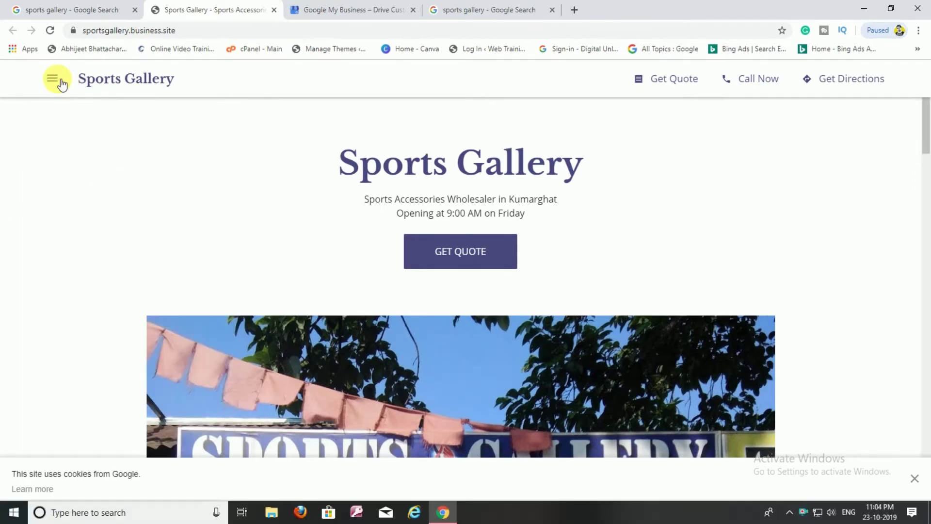
Step: Switch to the Google My Business page and sign in with the existing Google account, entering the account password
left_click(352, 11)
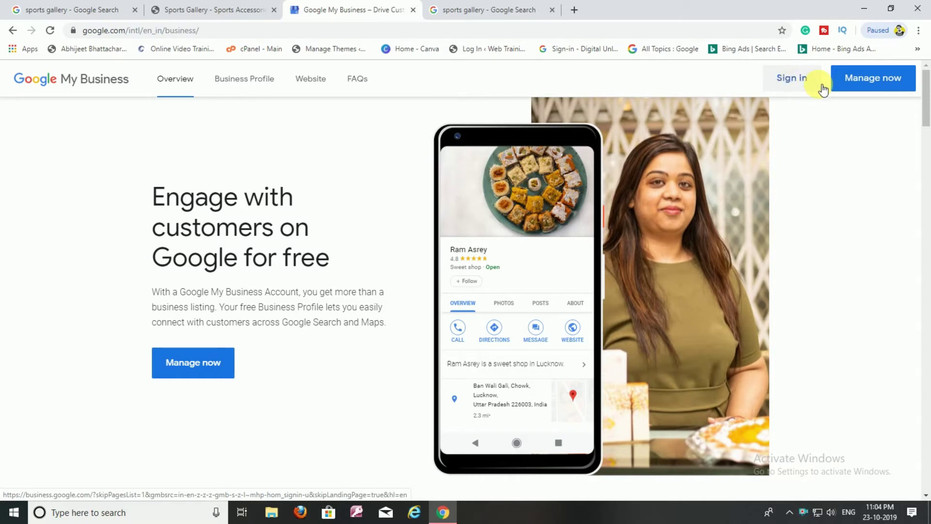
left_click(857, 92)
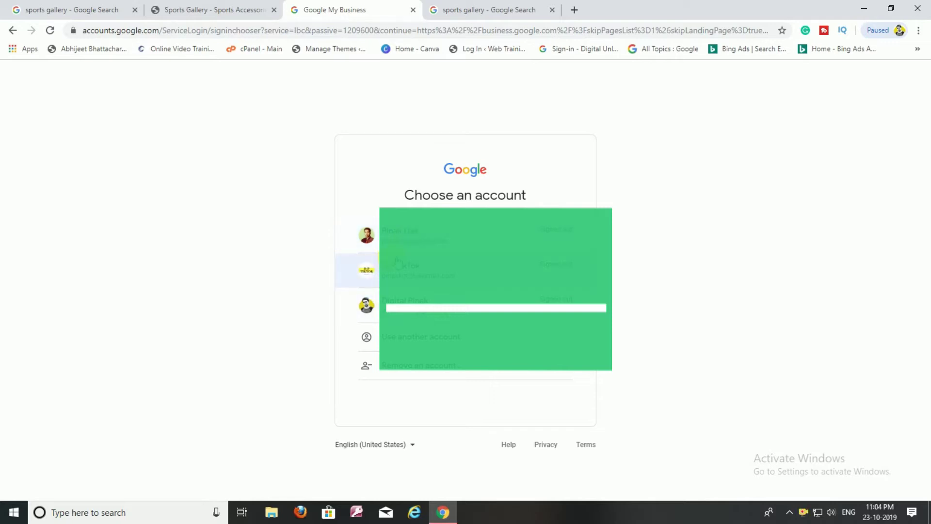
left_click(402, 283)
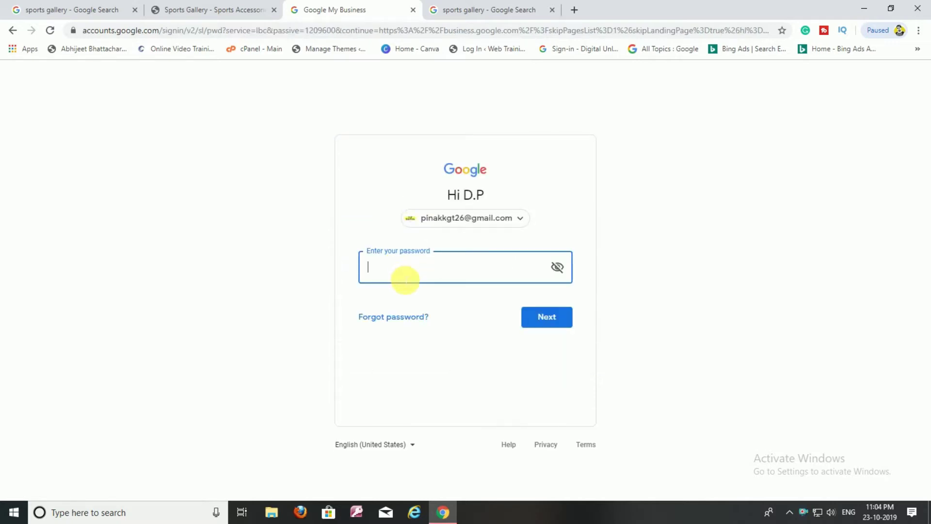
type("**********")
key("Return")
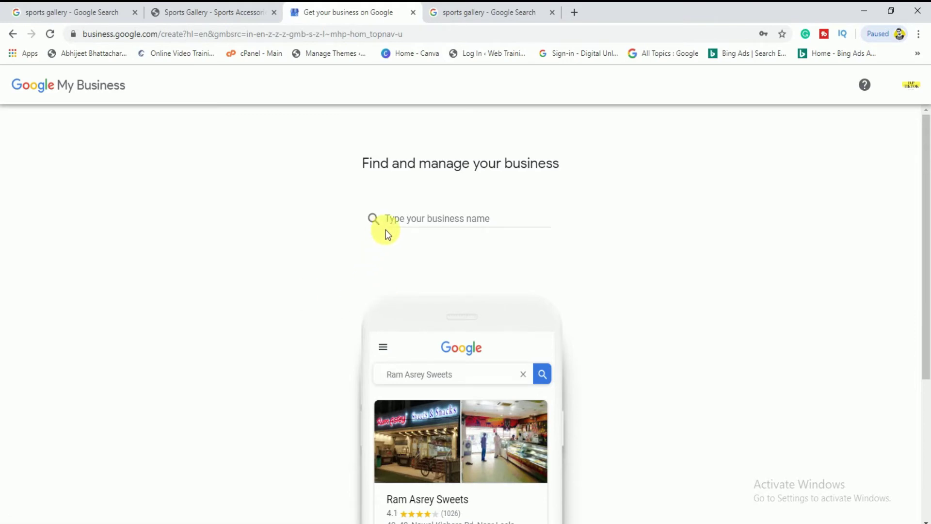
Step: Look up the business name "Sports gallery" and choose to create a new business with this name
left_click(407, 226)
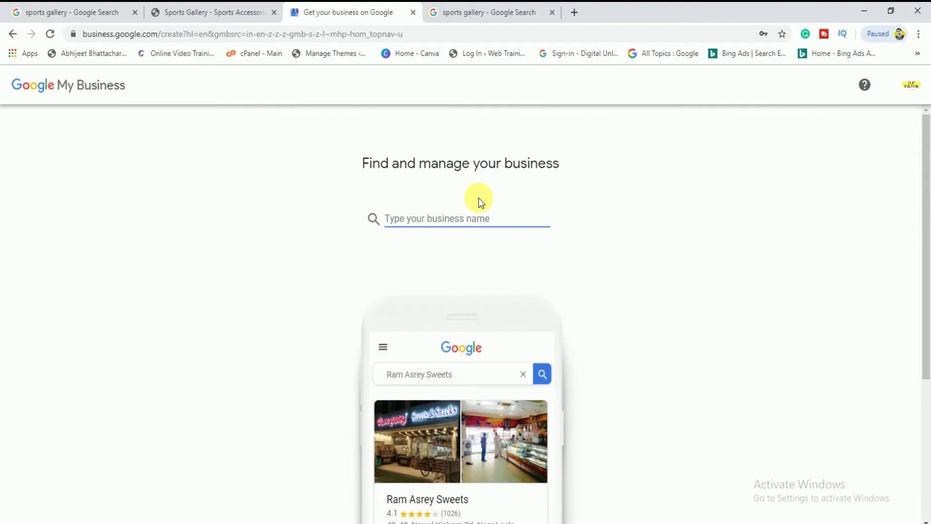
scroll(471, 357, "down", 3)
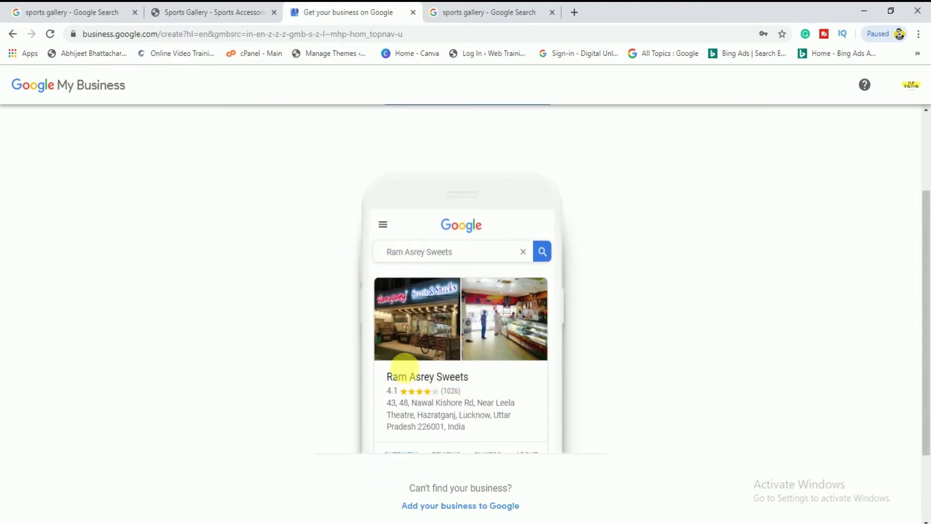
scroll(439, 371, "down", 2)
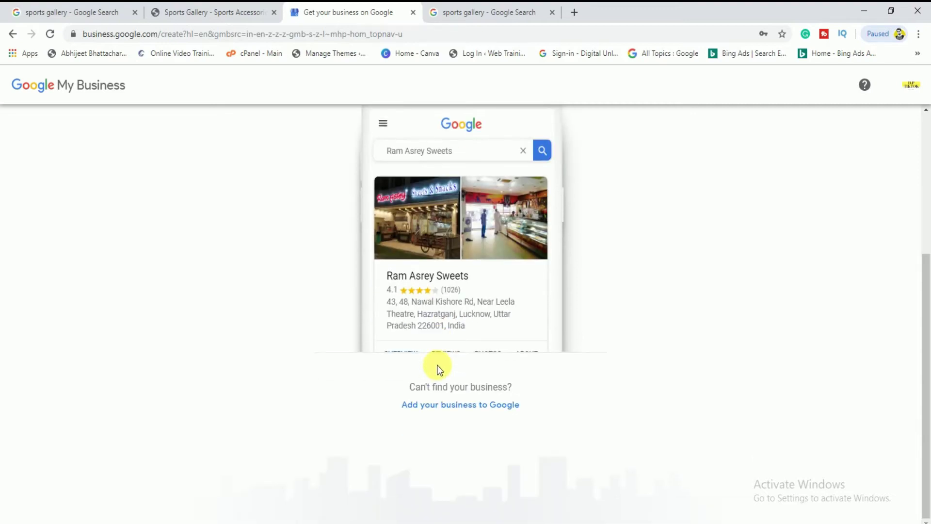
scroll(437, 365, "up", 5)
left_click(436, 222)
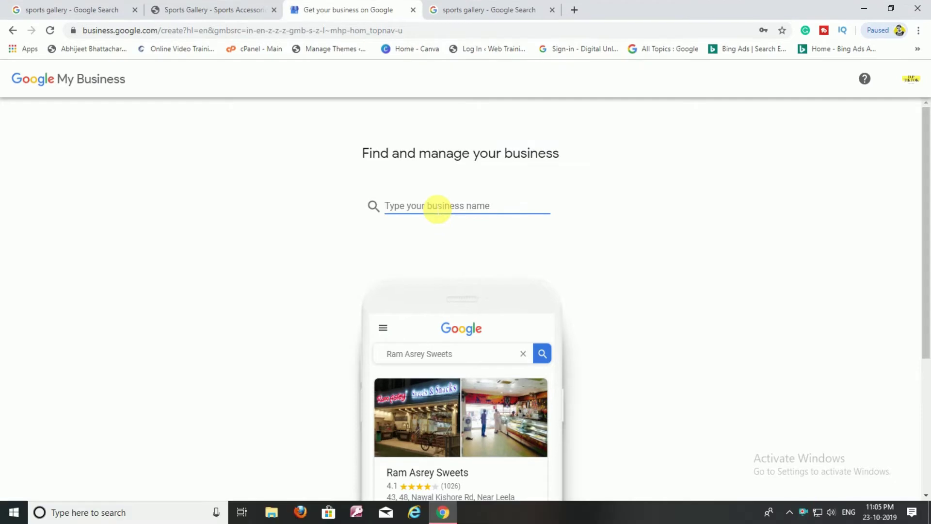
type("Sp")
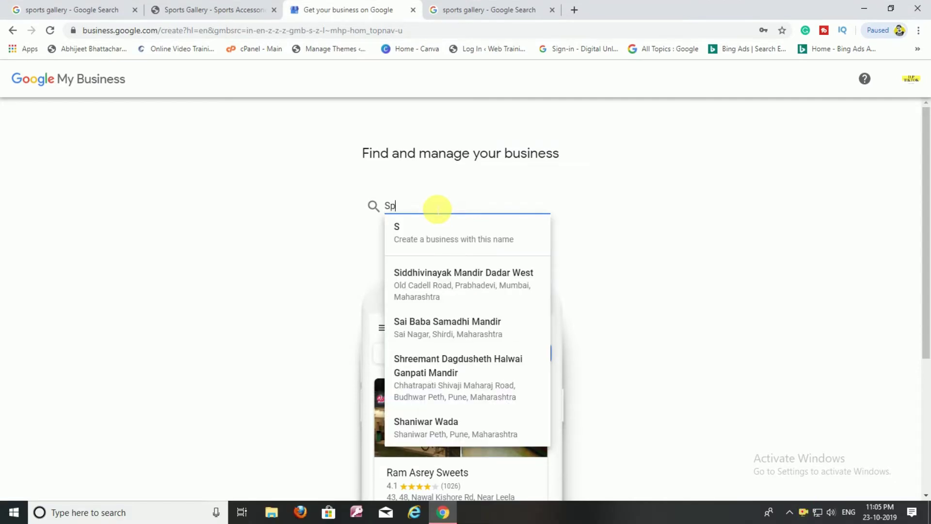
type("ort")
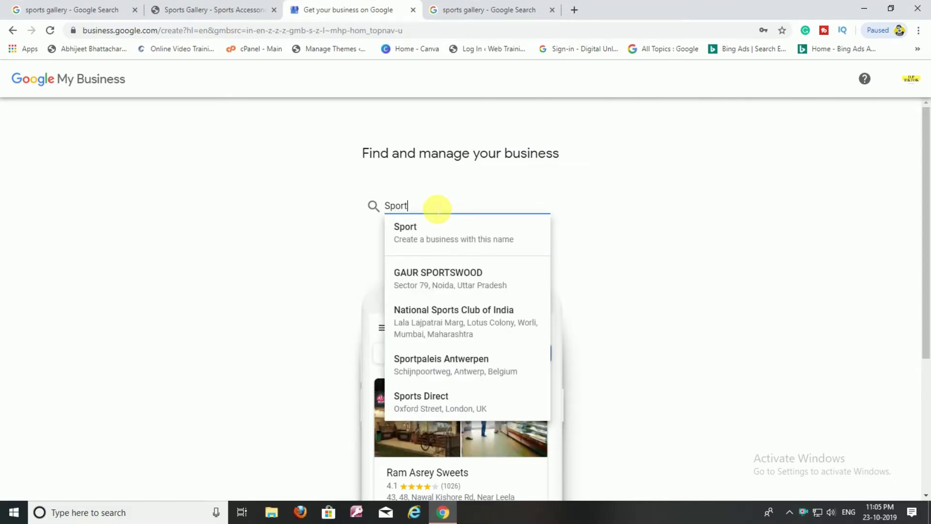
type("s gallery")
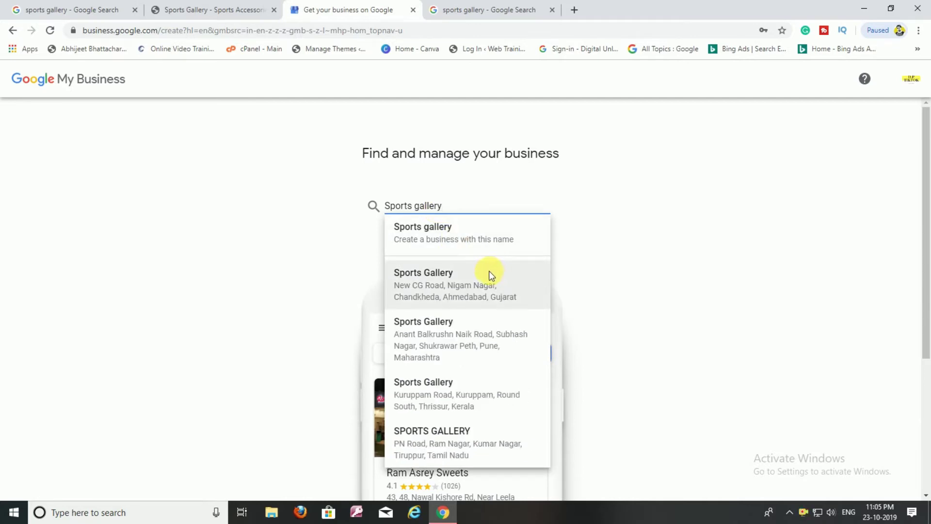
scroll(481, 286, "down", 1)
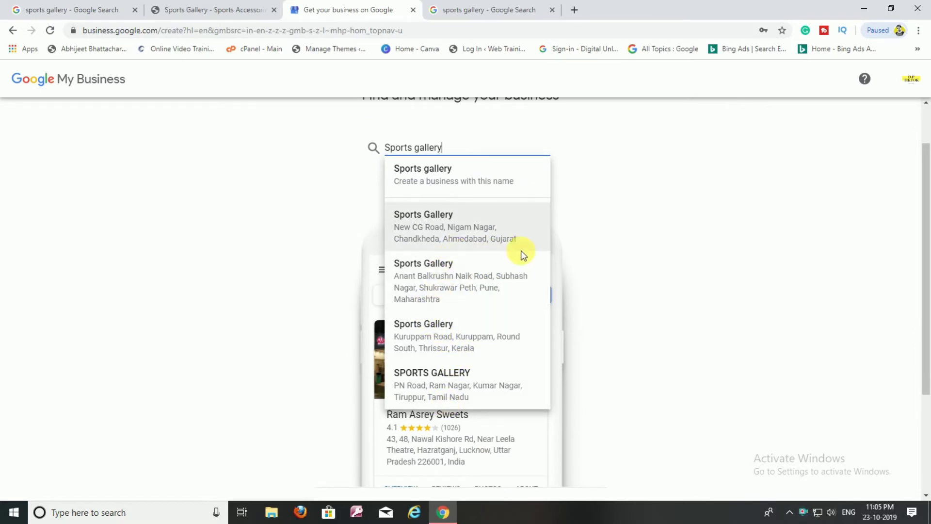
scroll(593, 246, "up", 1)
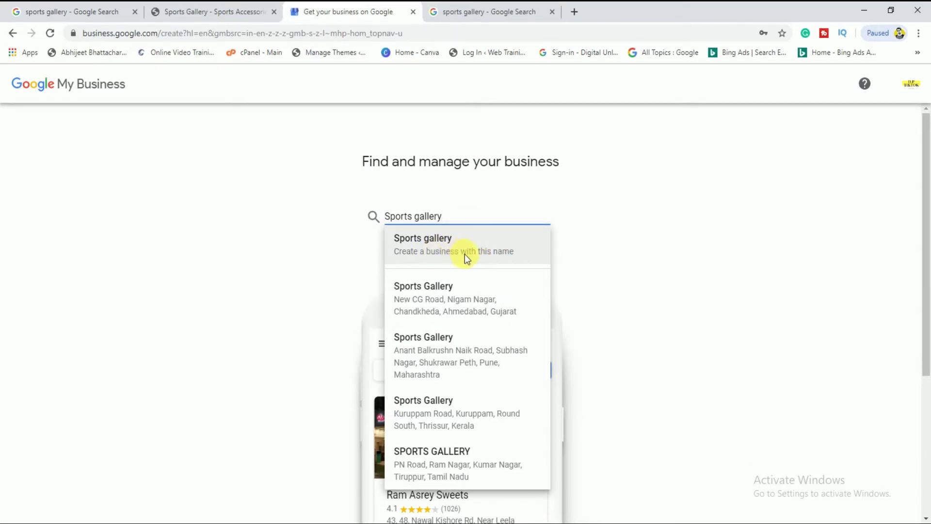
left_click(488, 257)
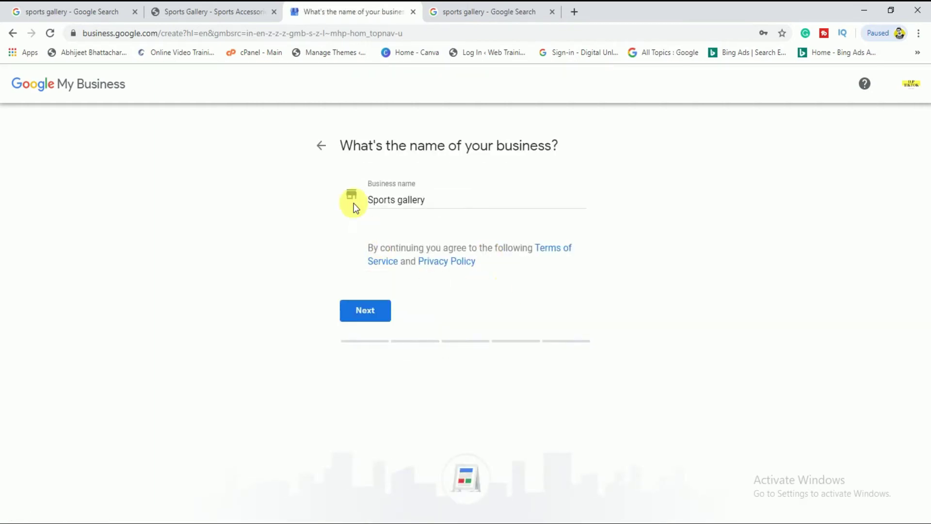
Step: Accept the business name and answer Yes to adding a location customers can visit
left_click(382, 311)
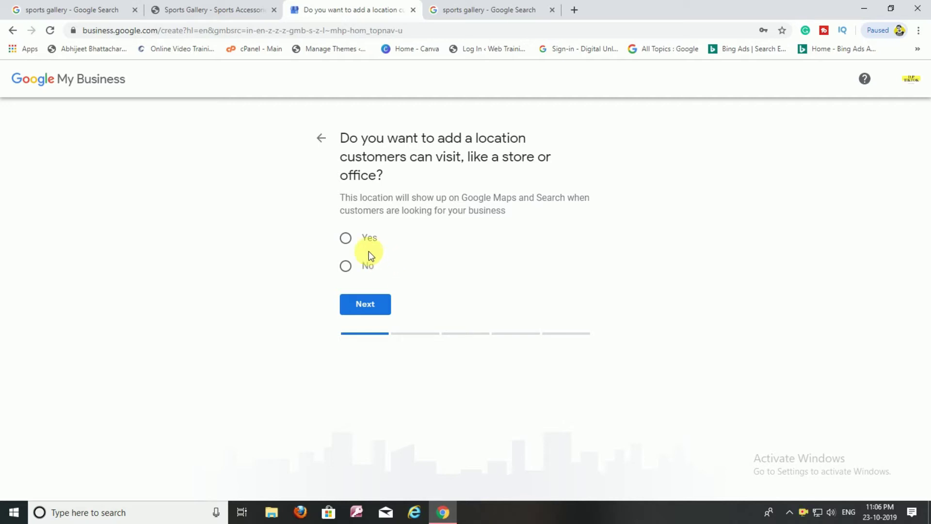
left_click(346, 238)
left_click(366, 304)
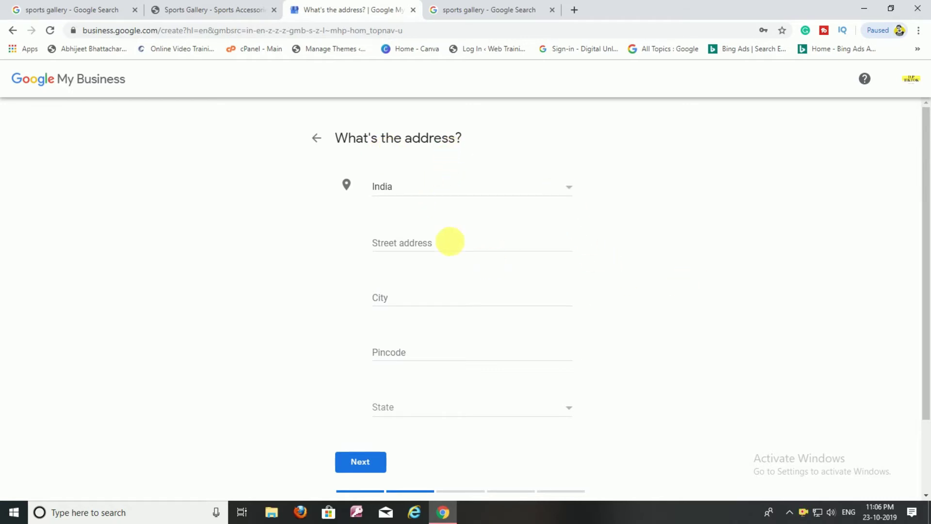
Step: Fill in the business's street address, city, pincode and state, and submit the address
left_click(402, 240)
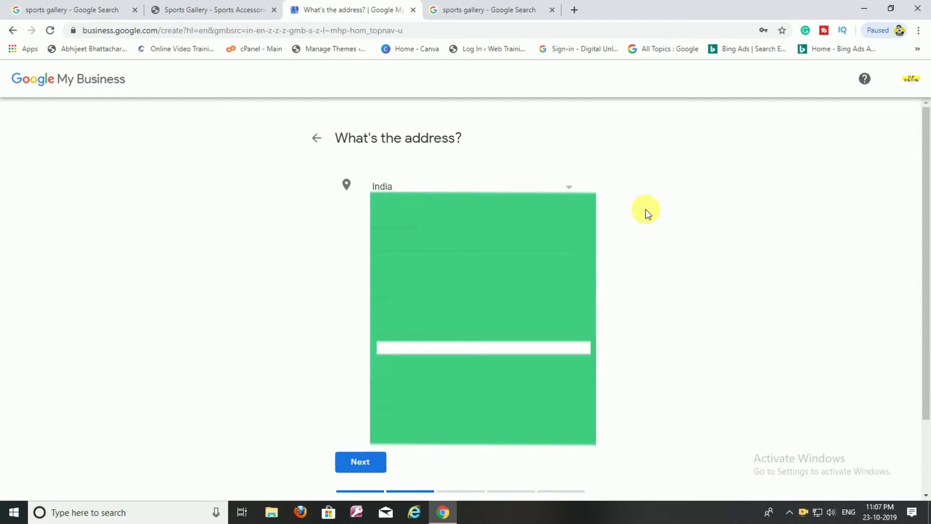
left_click(454, 282)
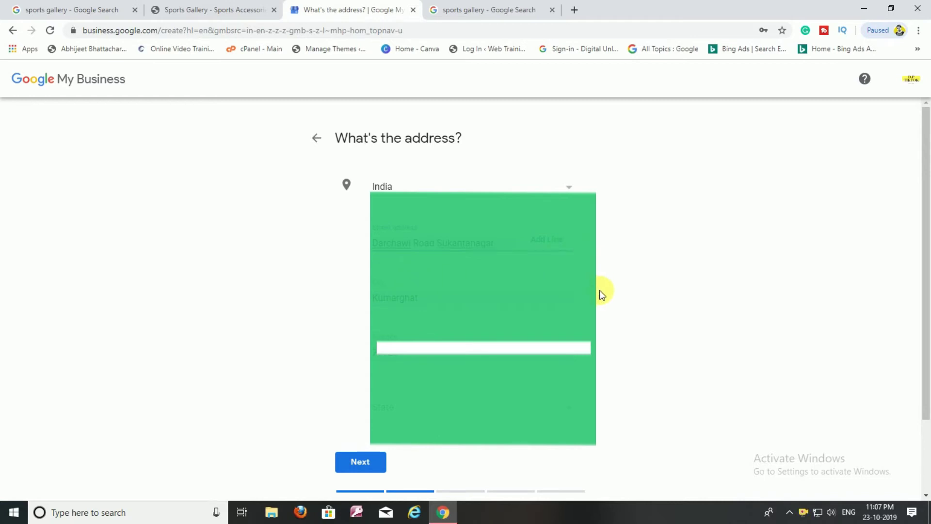
scroll(599, 290, "down", 1)
left_click(511, 371)
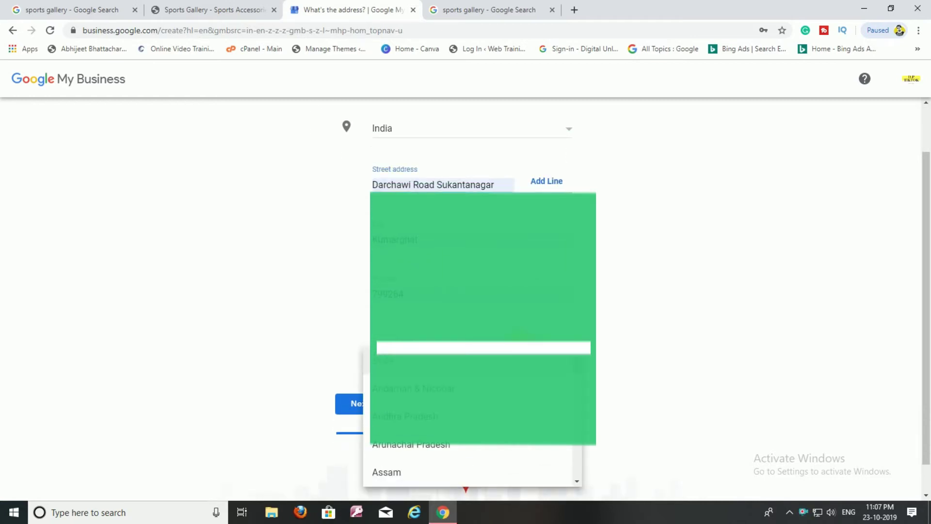
scroll(511, 371, "down", 15)
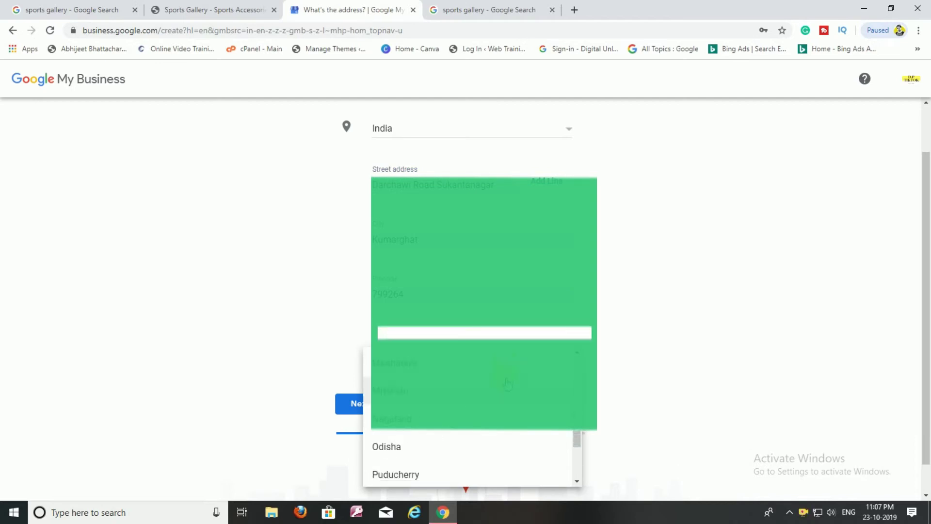
scroll(391, 437, "down", 1)
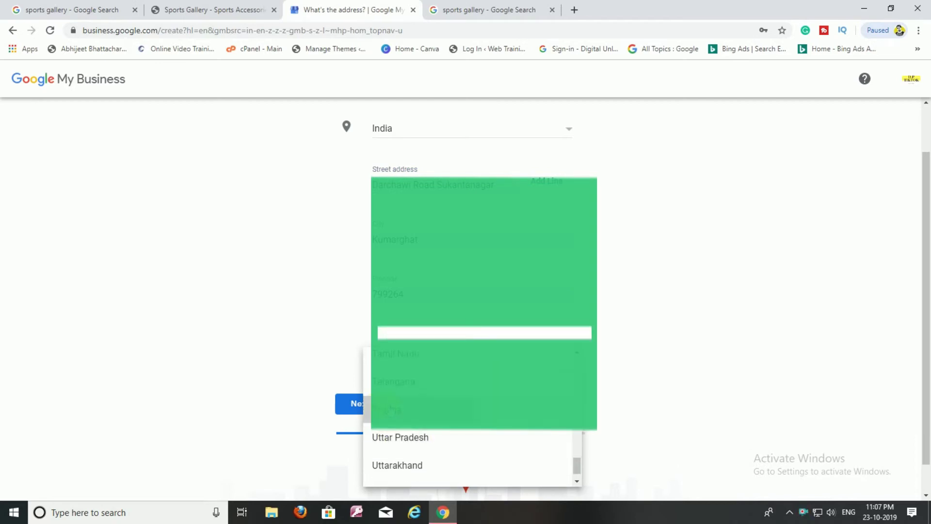
left_click(509, 407)
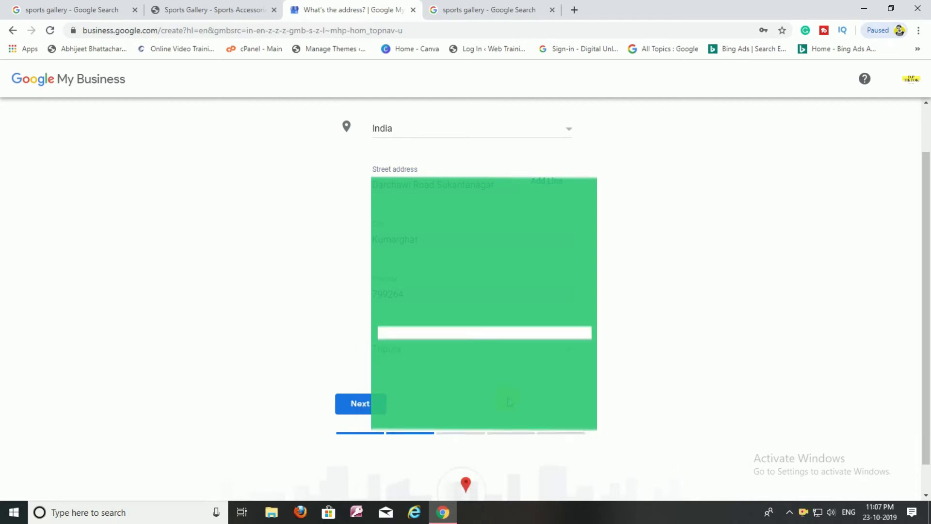
left_click(369, 410)
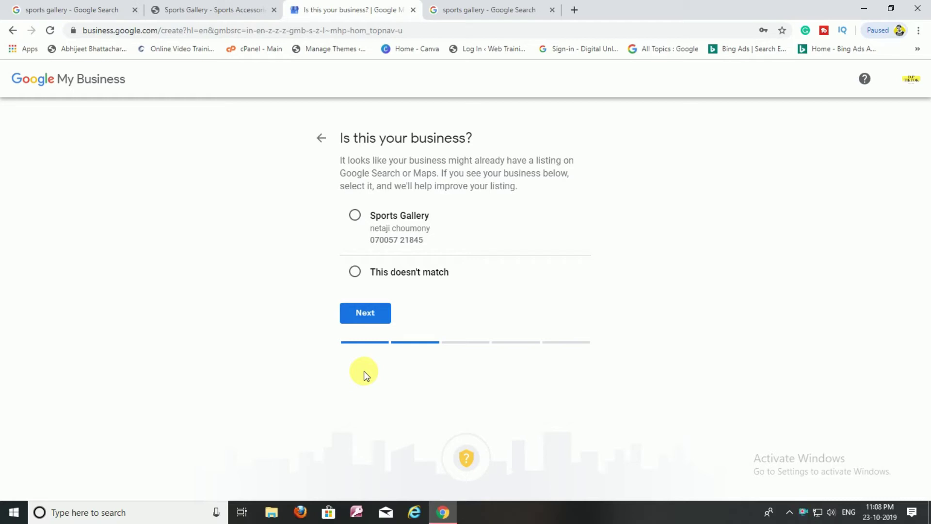
Step: Mark the suggested existing Sports Gallery listing as "This doesn't match" and continue the registration
left_click(361, 273)
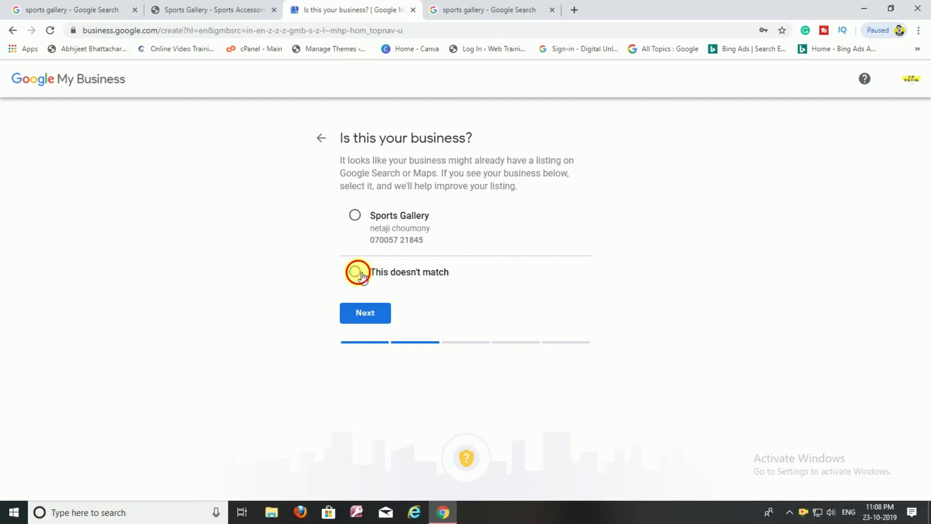
left_click(361, 316)
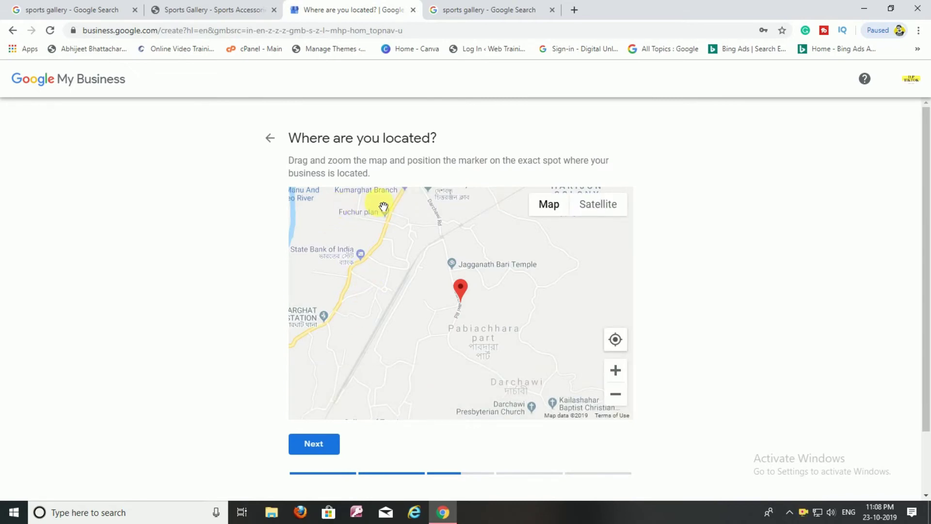
Step: Place the business marker at the Jagganath Bari Temple on Darchawi Rd and submit the map location
scroll(383, 206, "down", 1)
scroll(385, 205, "up", 1)
scroll(385, 204, "up", 1)
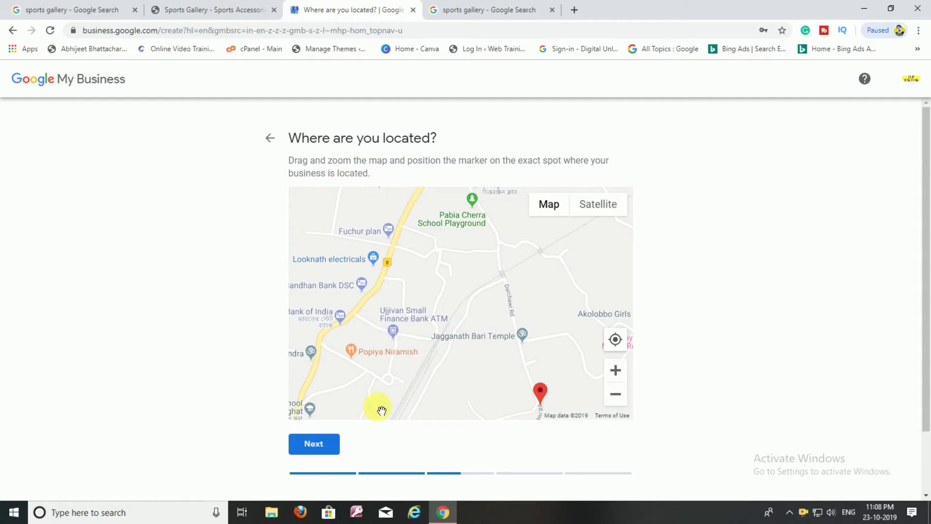
scroll(515, 281, "down", 1)
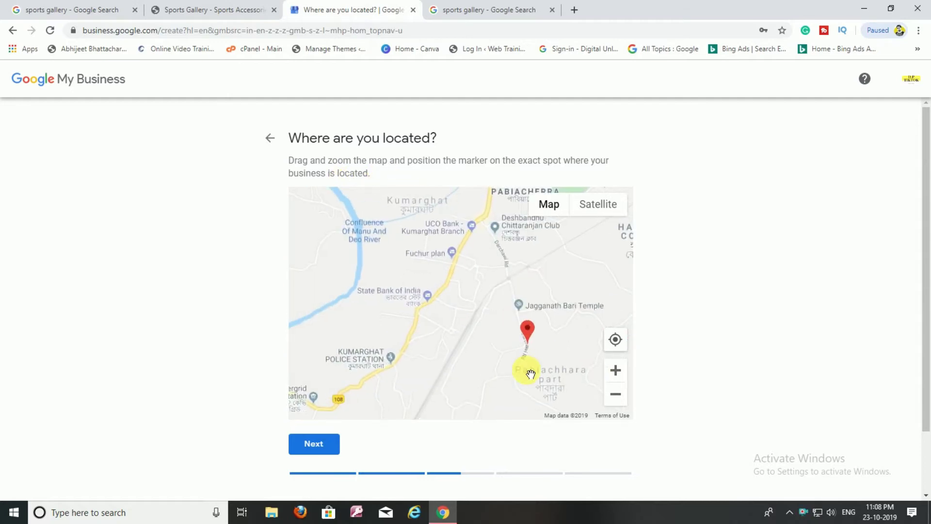
scroll(539, 379, "up", 3)
scroll(439, 313, "up", 2)
scroll(435, 277, "down", 2)
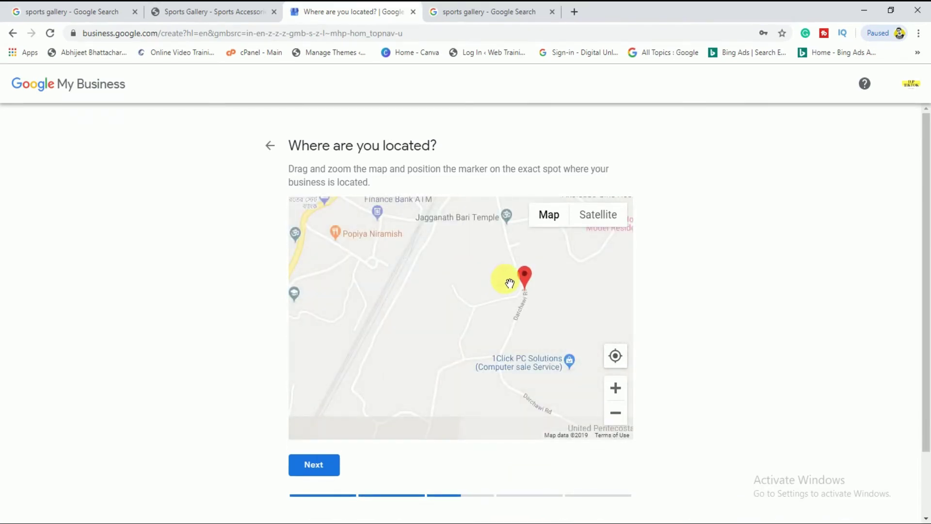
mouse_move(530, 287)
left_mouse_down()
mouse_move(512, 215)
mouse_move(509, 299)
left_mouse_up()
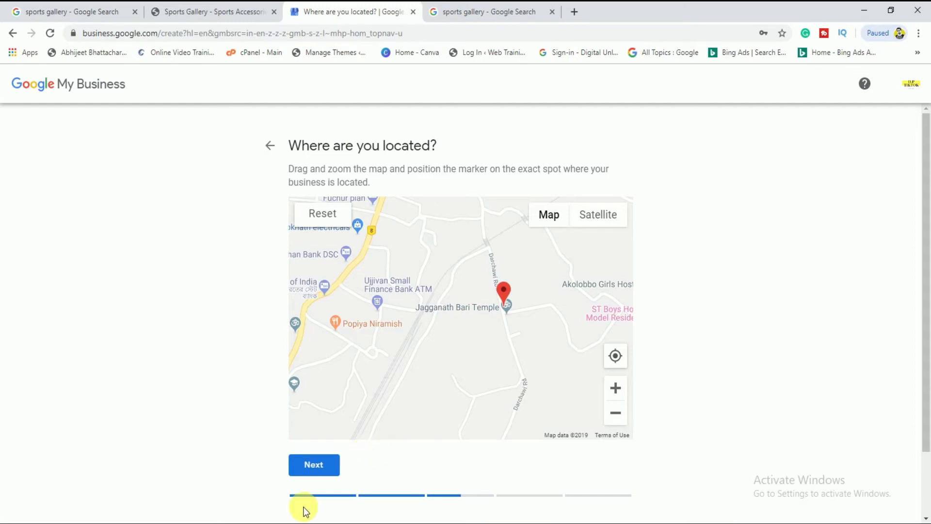
left_click(320, 471)
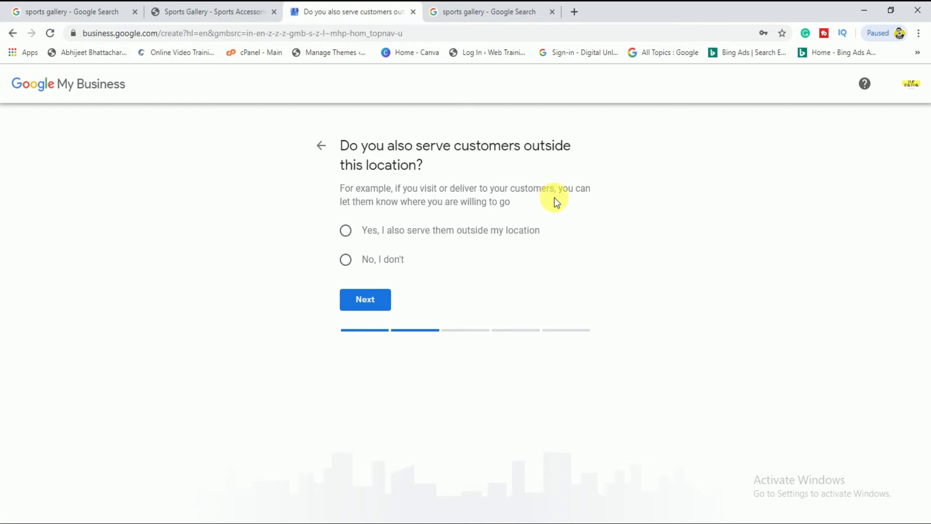
Step: Answer Yes to also serving customers outside the location and add Agartala, Tripura, India as a service area
left_click(345, 232)
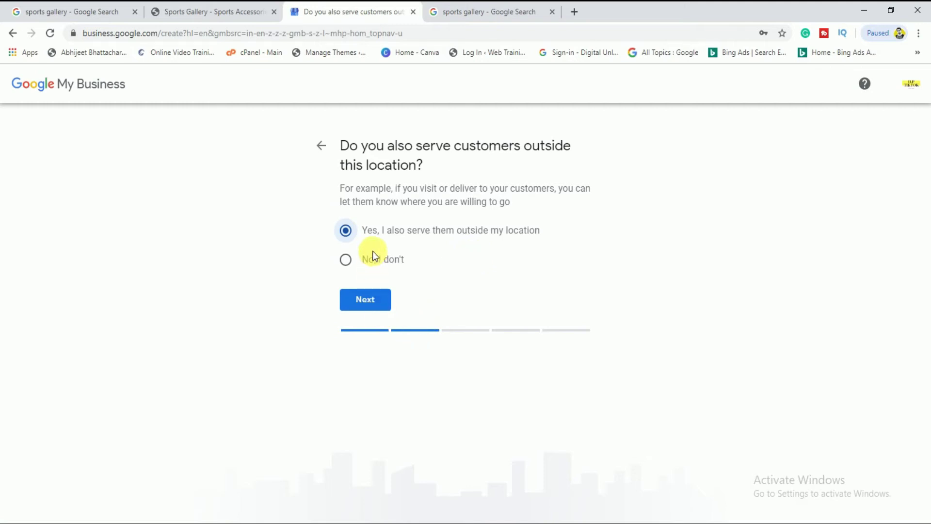
left_click(367, 299)
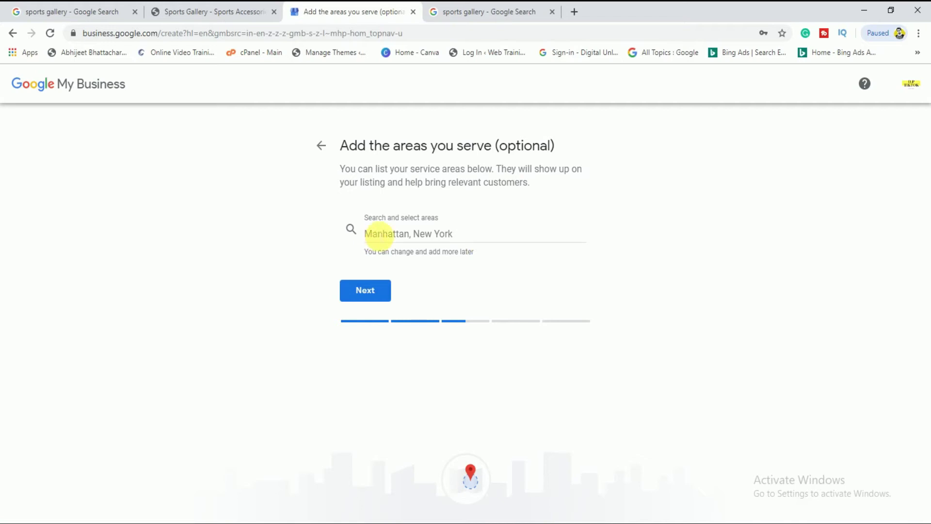
left_click(384, 234)
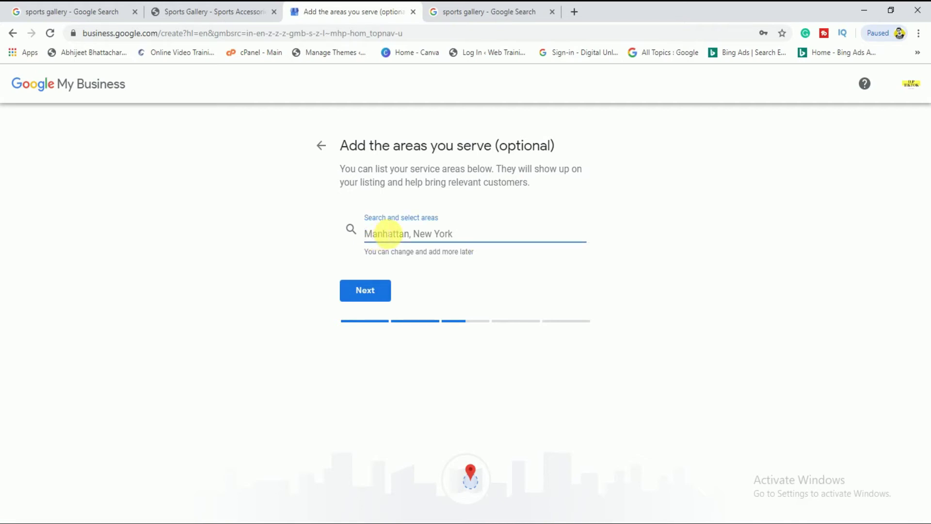
type("Agarta")
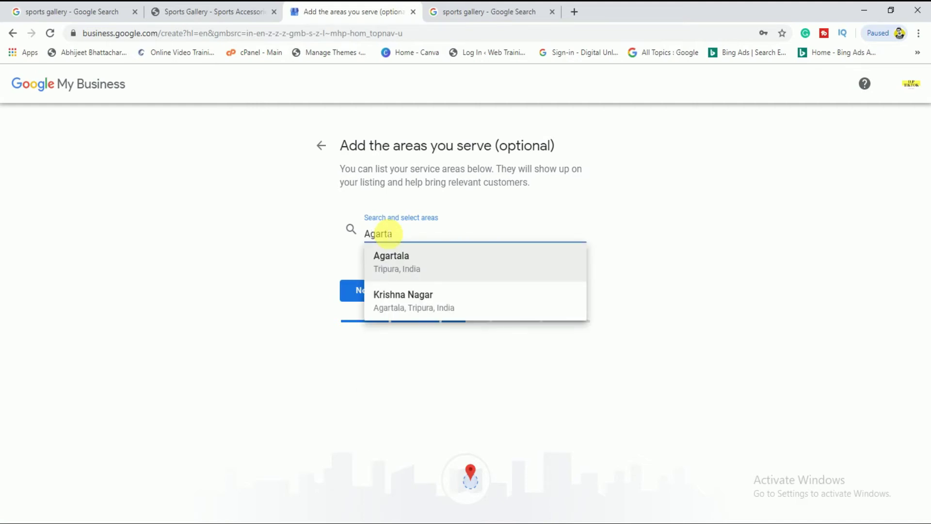
left_click(409, 263)
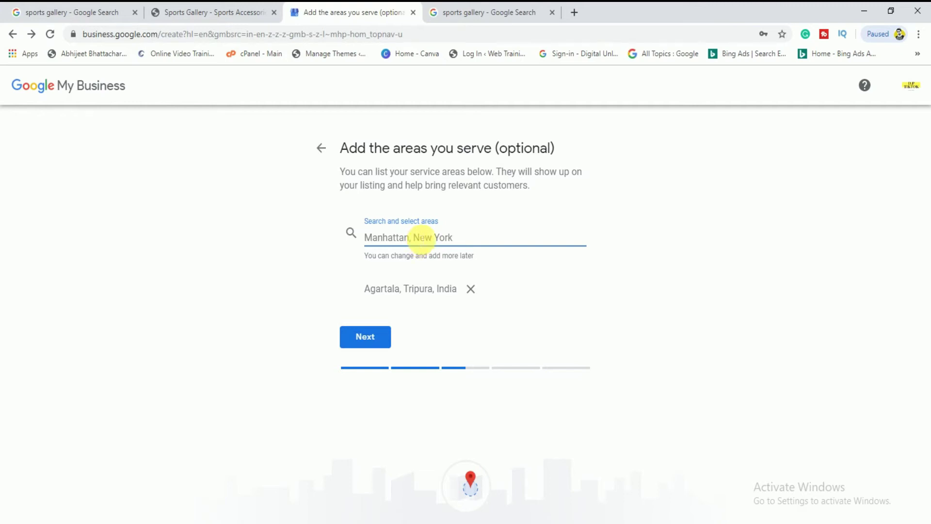
Step: Add Ramnagar, Tripura, India as a second service area and submit the list of areas
type("ramnagar")
type(" tr")
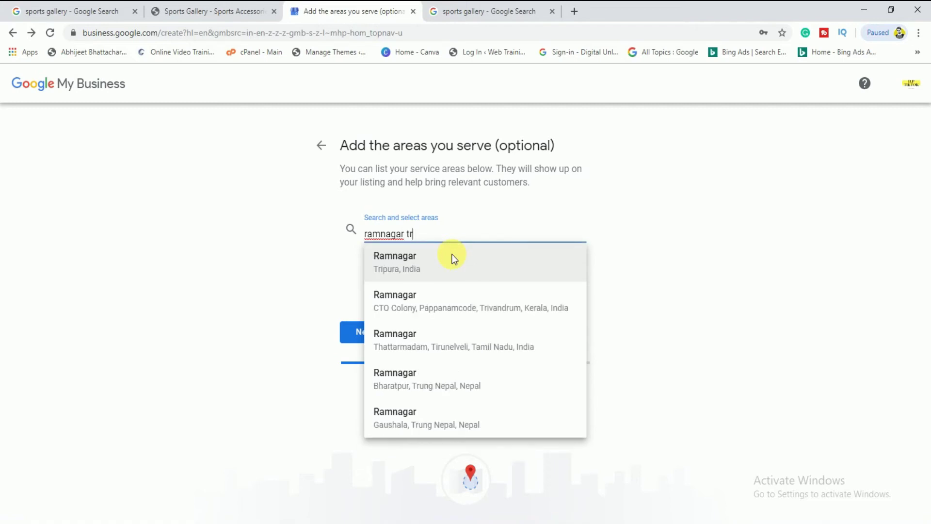
left_click(395, 262)
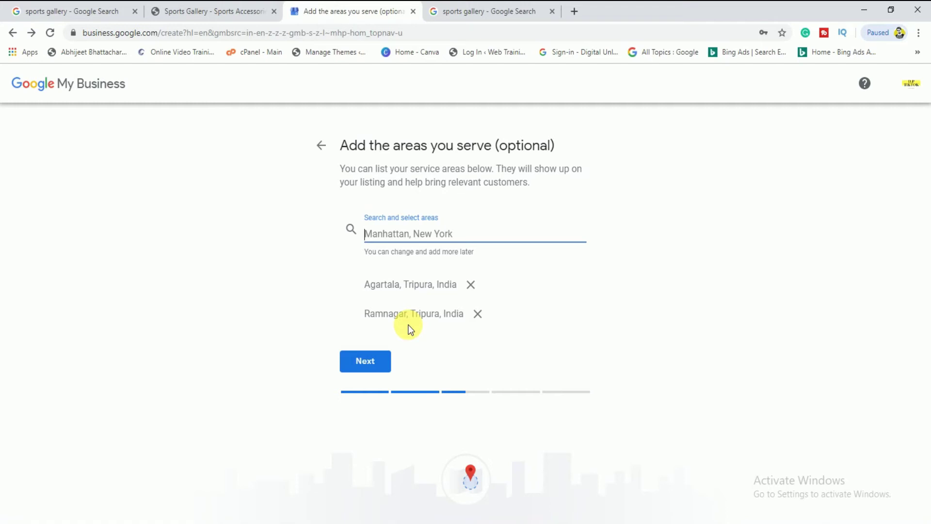
left_click(381, 359)
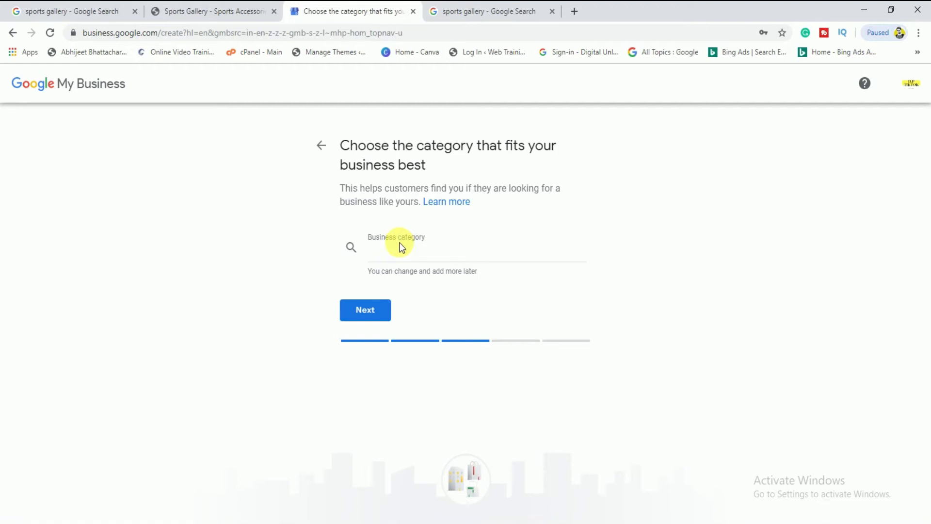
Step: Switch to the Google results for sports gallery and search for "clothes shop kumarghat" instead
left_click(232, 8)
left_click(105, 6)
scroll(145, 193, "up", 3)
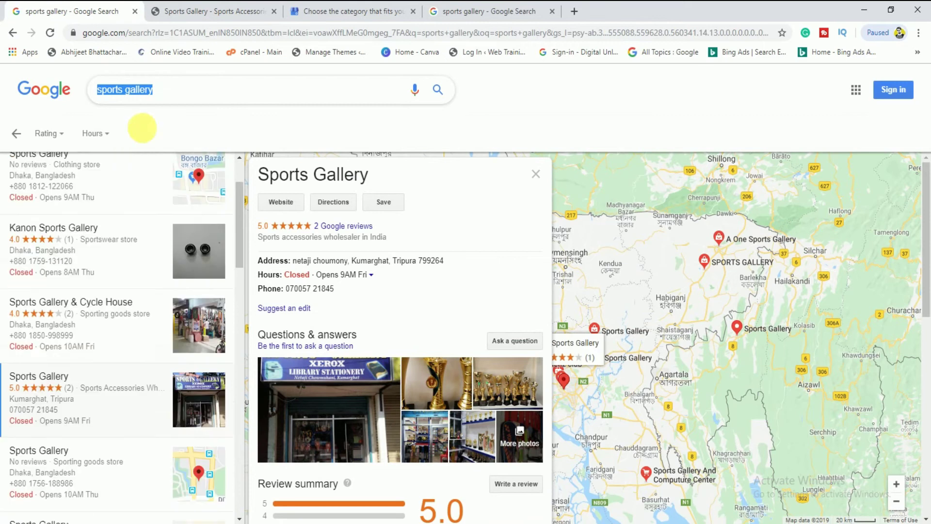
type("cloths")
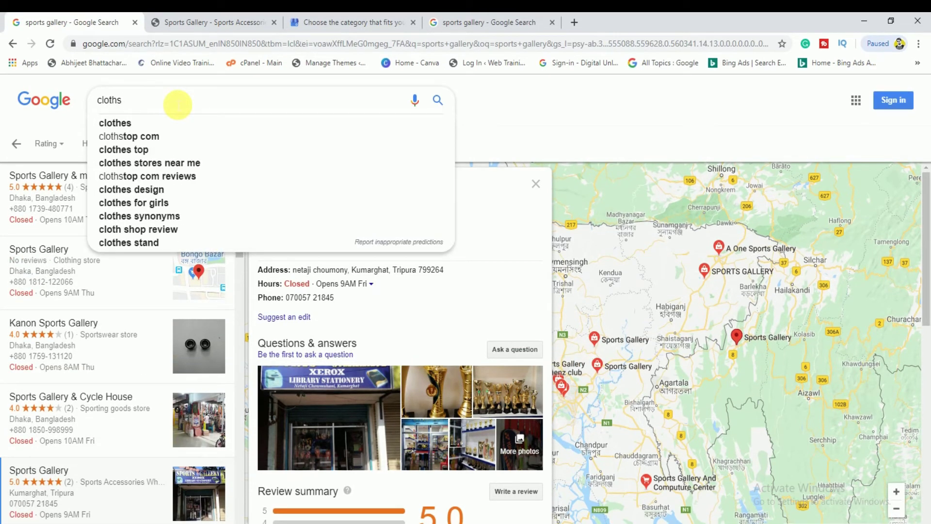
key("BackSpace")
type("es sho")
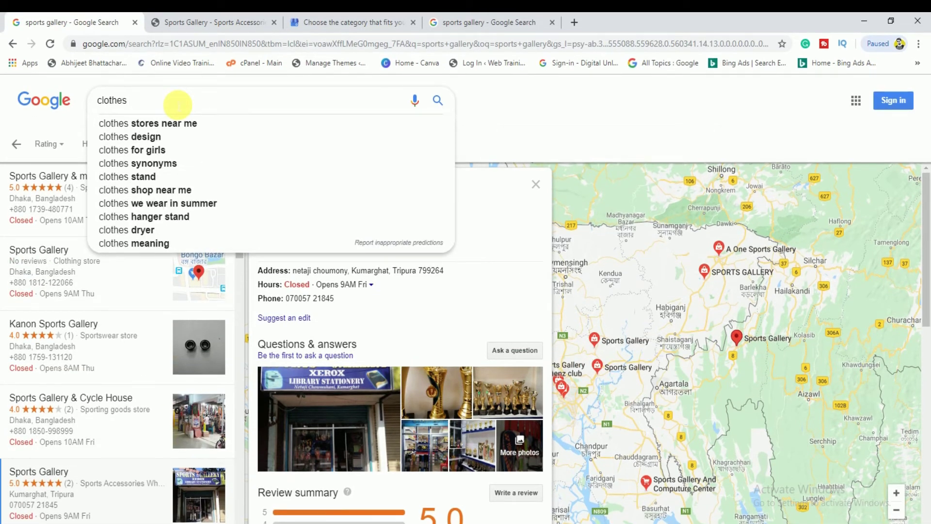
type("kumarghat")
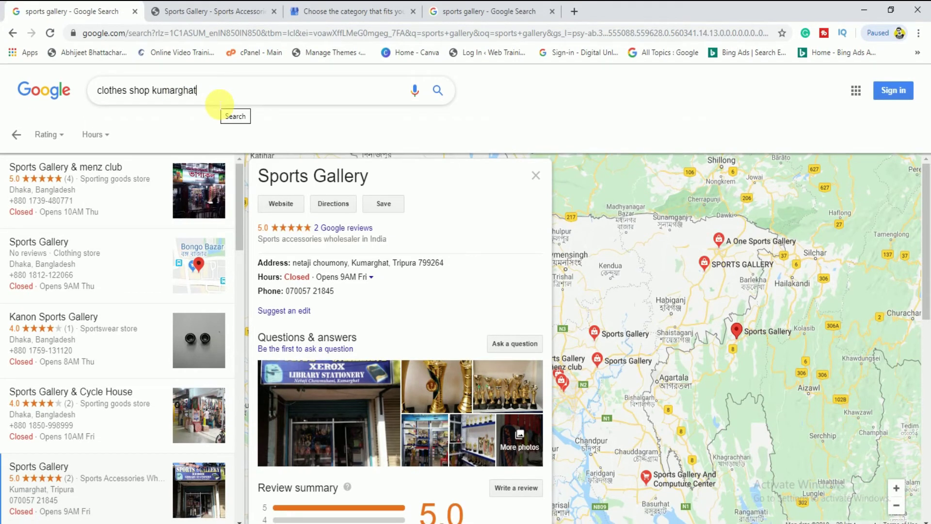
key("Return")
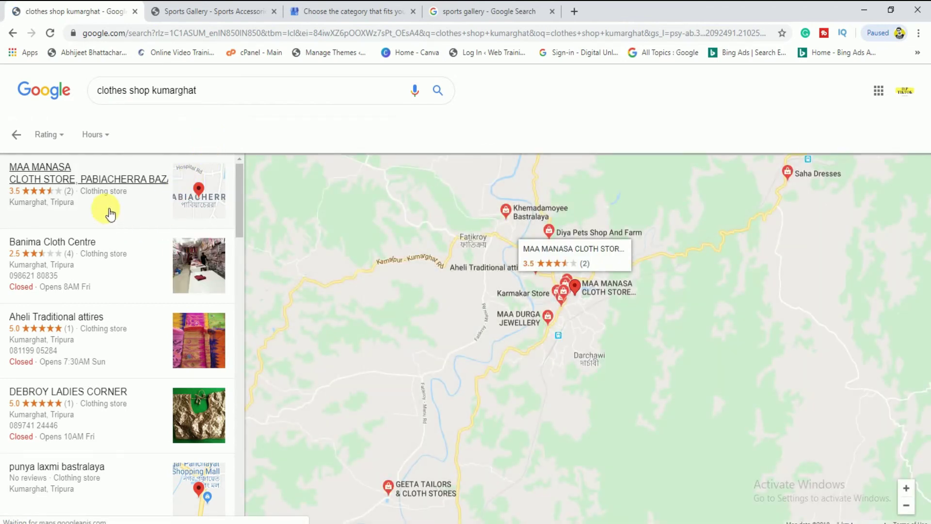
Step: Examine the business categories shown under the Kumarghat shop listings and under the existing Sports Gallery listing
scroll(111, 216, "down", 3)
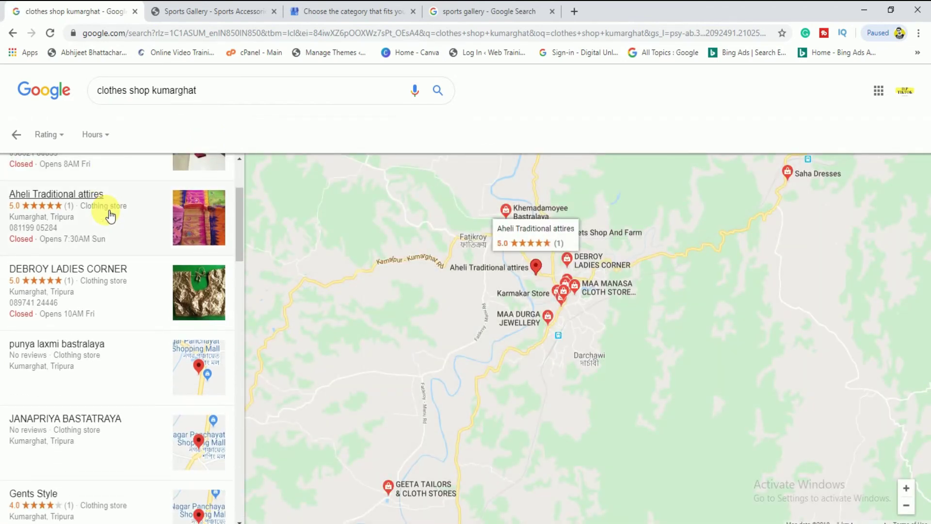
scroll(108, 219, "down", 2)
scroll(126, 266, "down", 1)
scroll(125, 268, "down", 2)
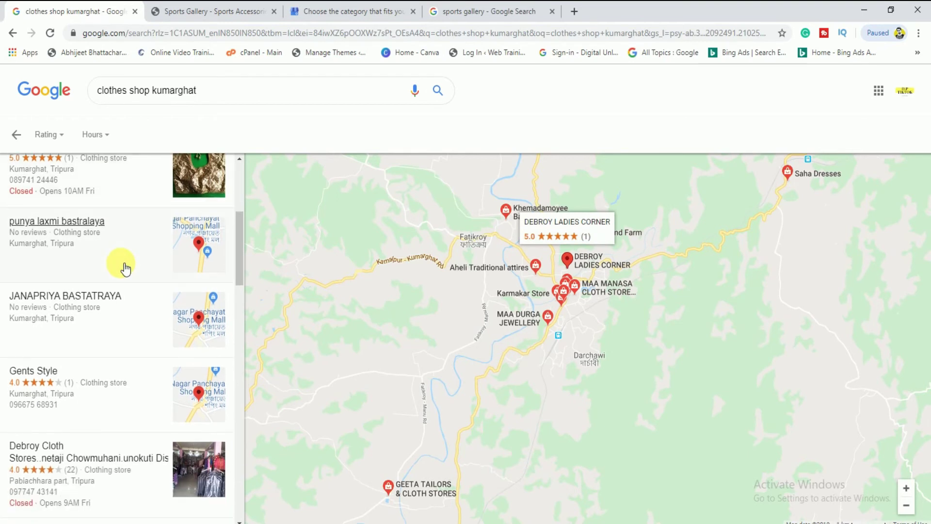
scroll(125, 268, "down", 1)
scroll(125, 269, "down", 4)
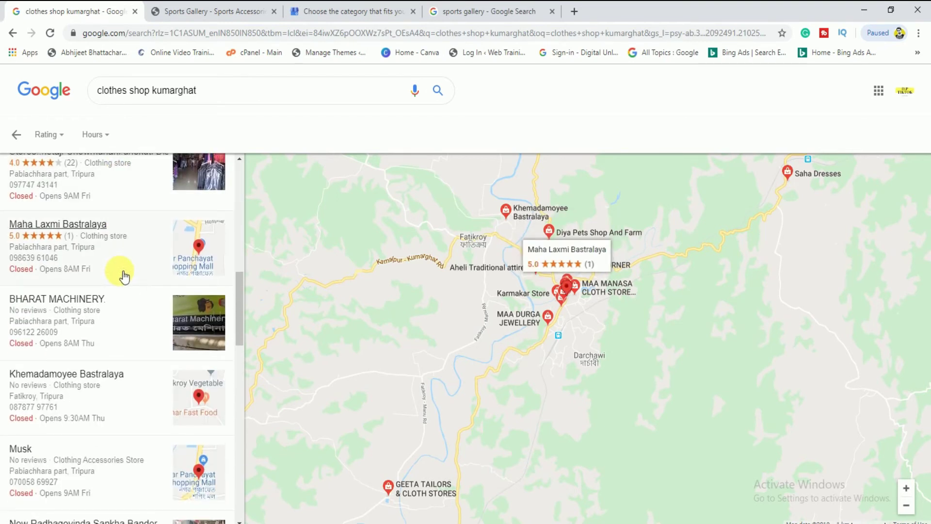
scroll(124, 276, "down", 1)
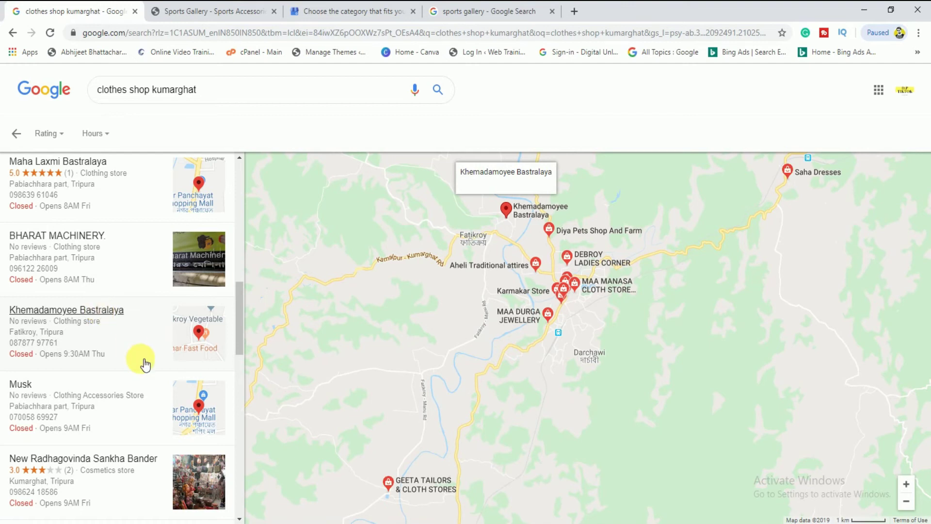
scroll(151, 368, "down", 3)
scroll(153, 368, "down", 2)
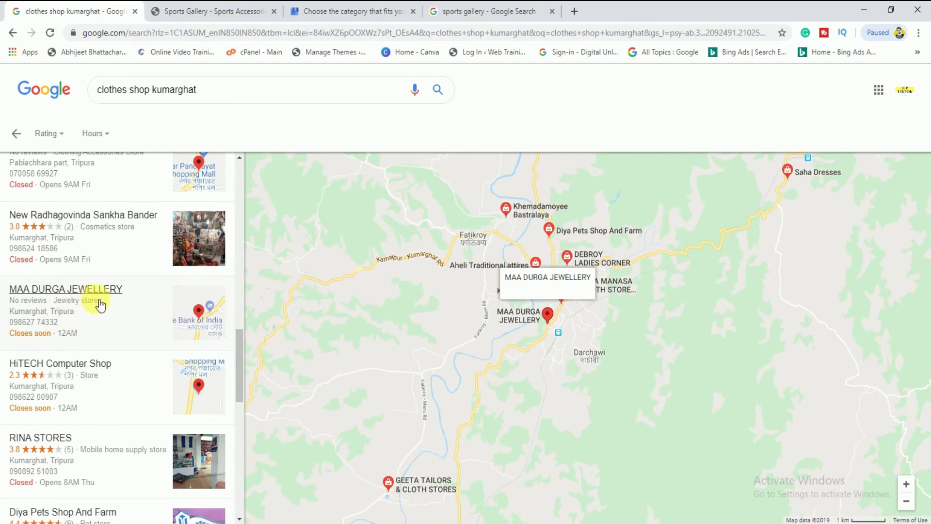
scroll(137, 410, "down", 1)
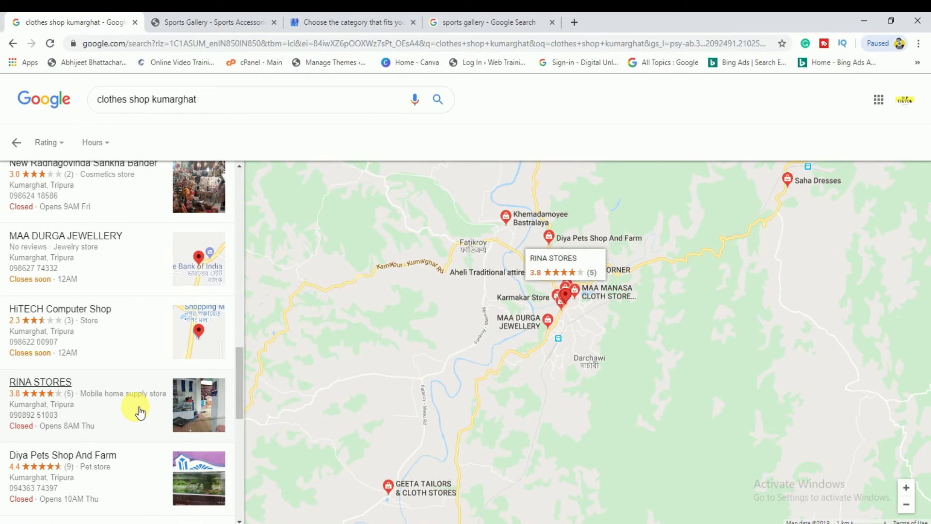
scroll(140, 412, "up", 15)
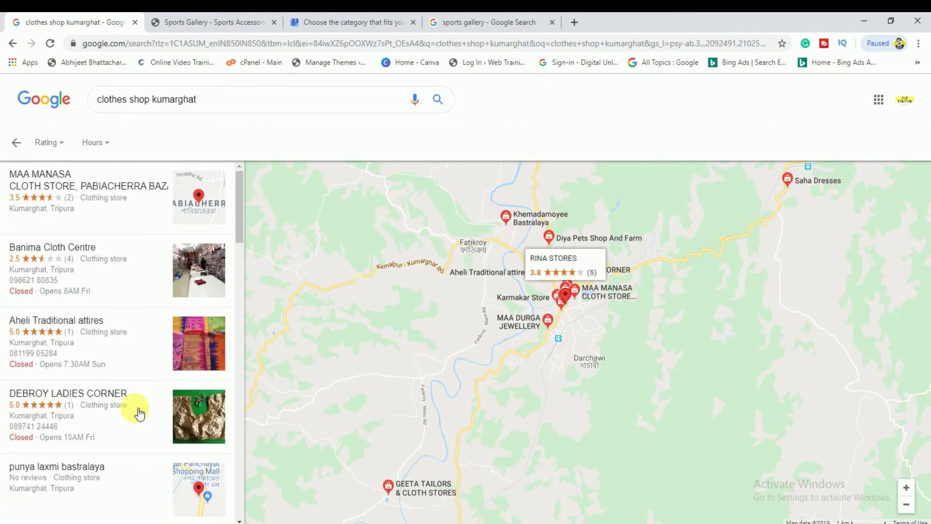
left_click(473, 21)
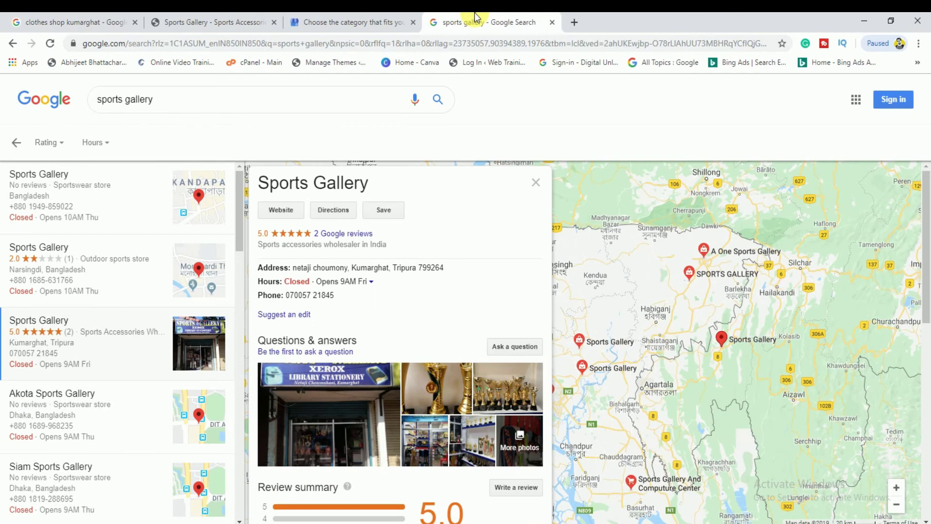
Step: Return to the Google My Business registration, set the business category to Sports Accessories Wholesaler and submit it
left_click(334, 18)
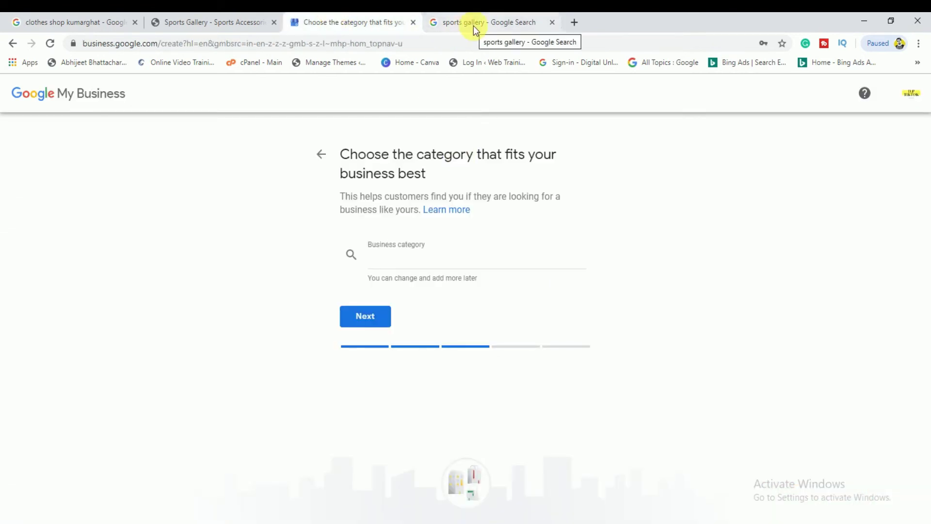
left_click(387, 254)
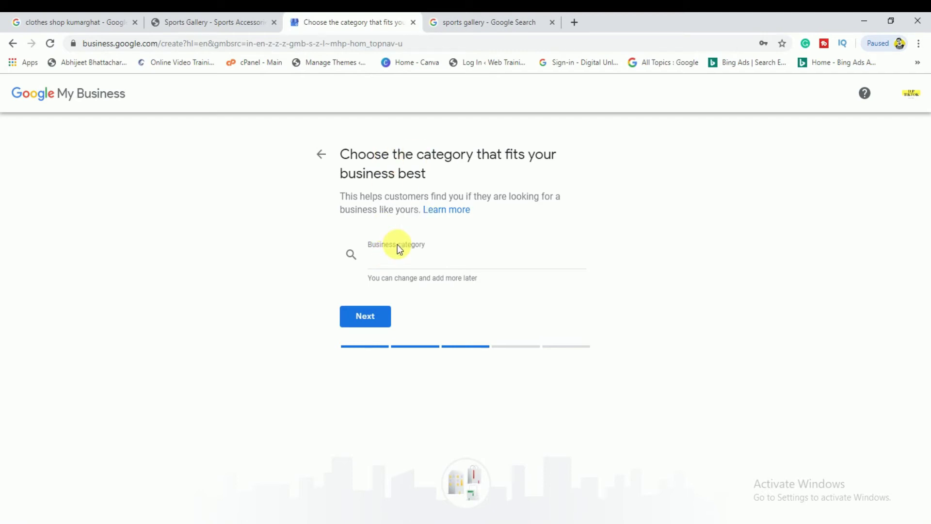
left_click(397, 244)
type("S")
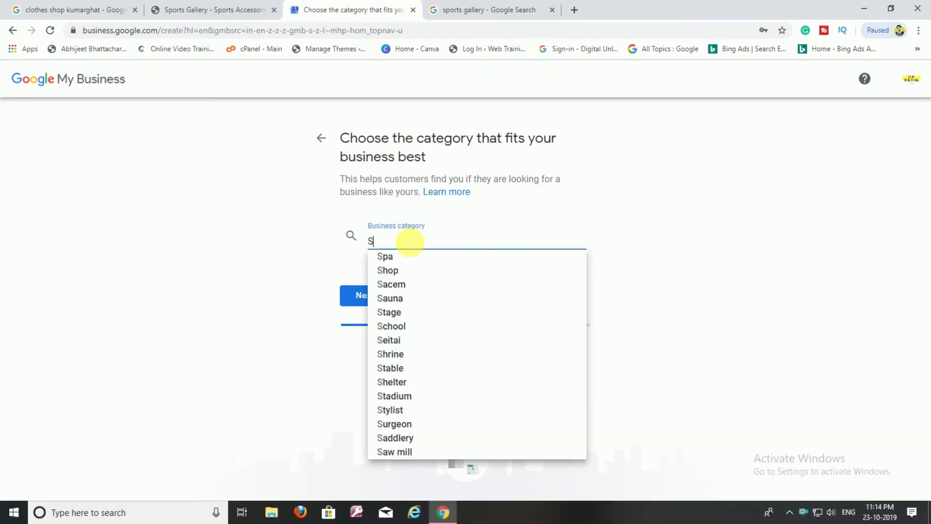
type("ports")
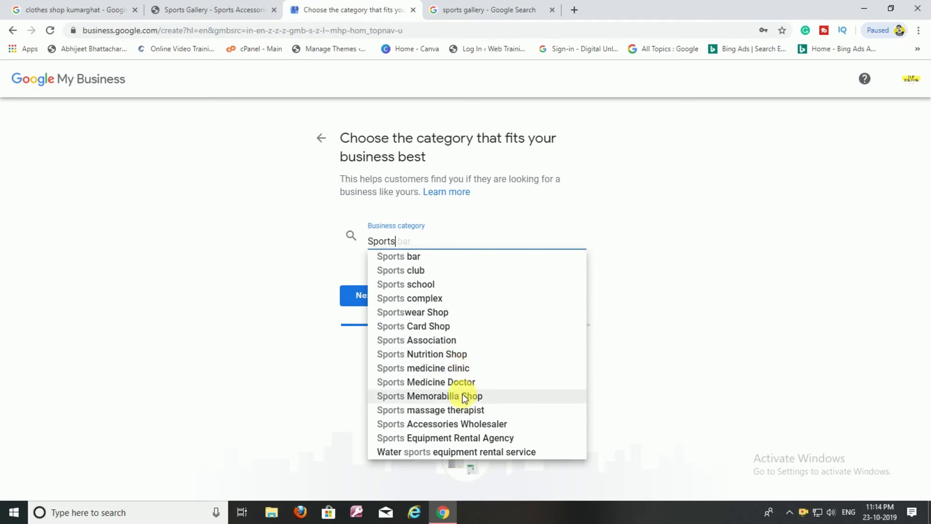
type("a")
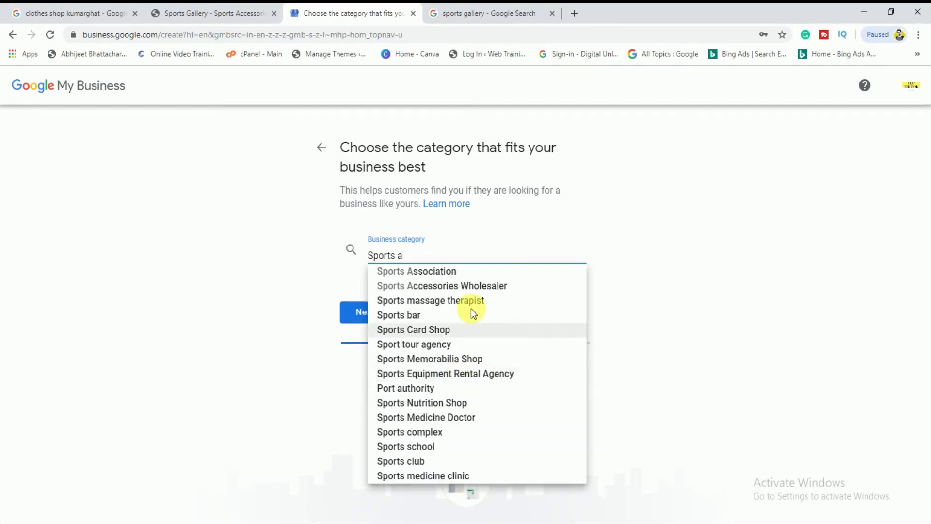
left_click(482, 286)
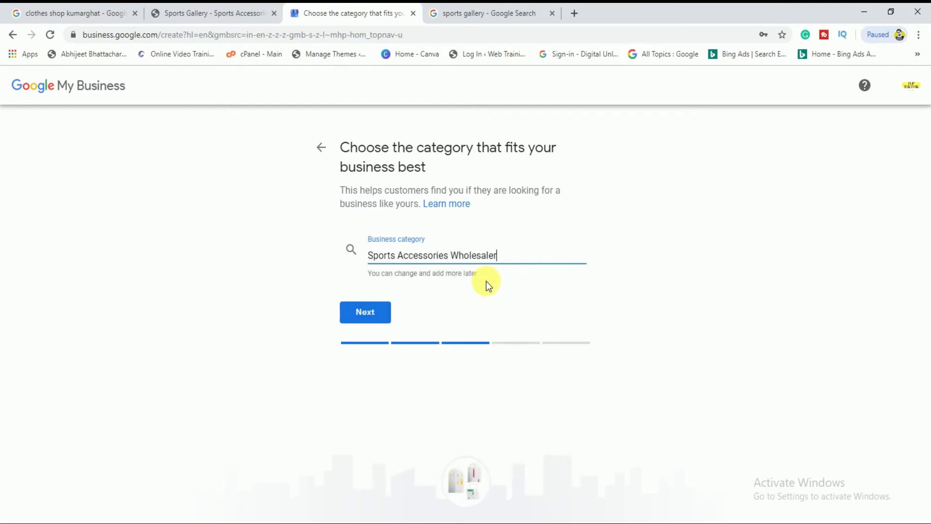
left_click(359, 310)
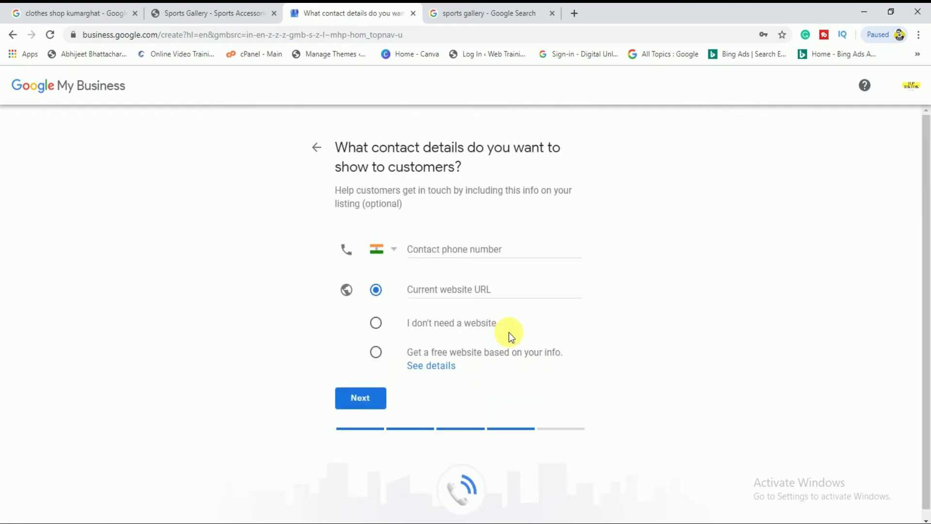
Step: Enter the business's contact phone number, select "I don't need a website" and submit the contact details
left_click(426, 248)
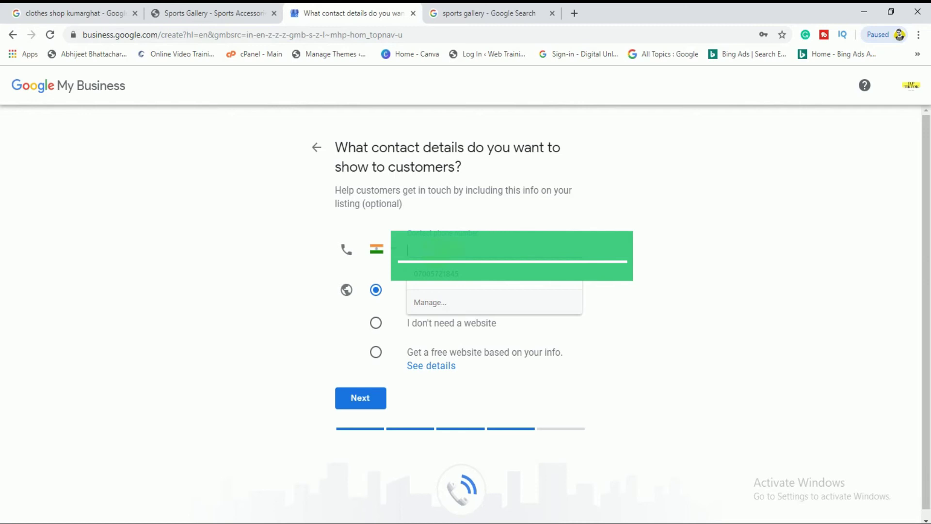
left_click(674, 247)
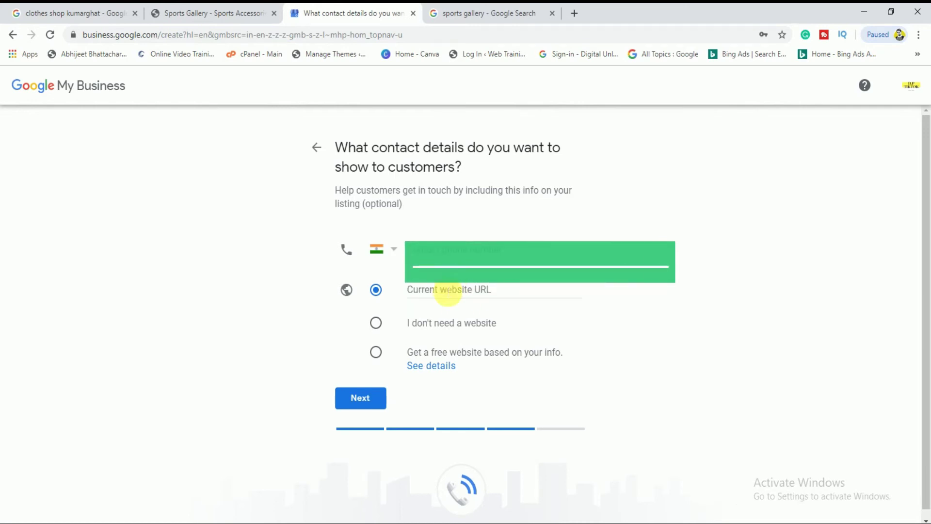
left_click(438, 260)
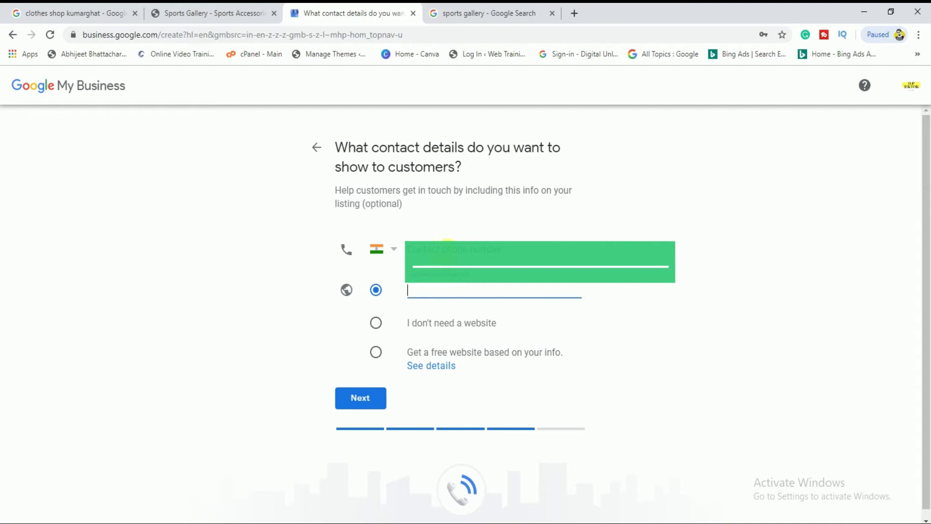
left_click(442, 291)
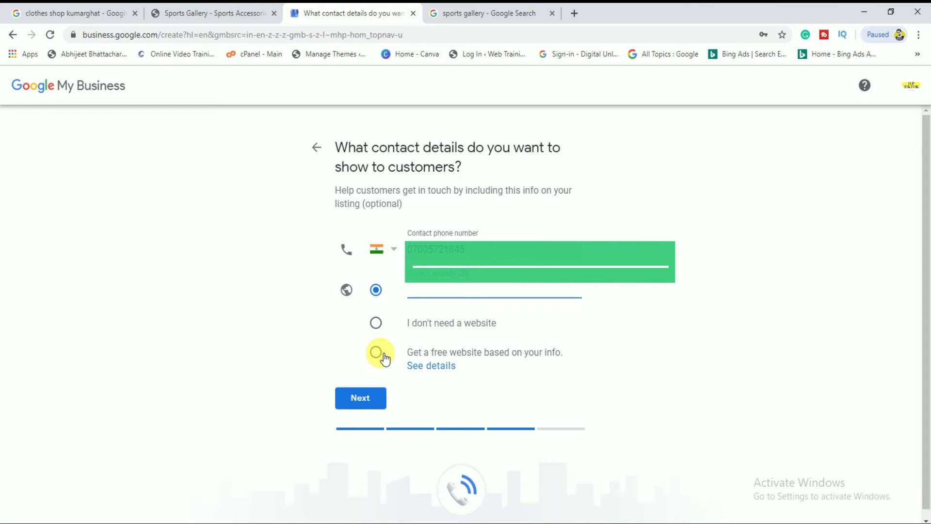
left_click(381, 357)
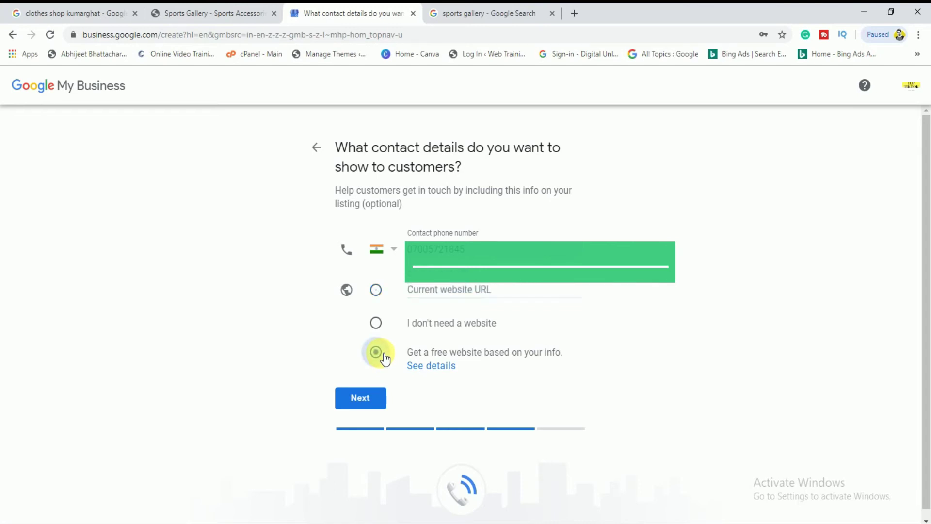
left_click(380, 324)
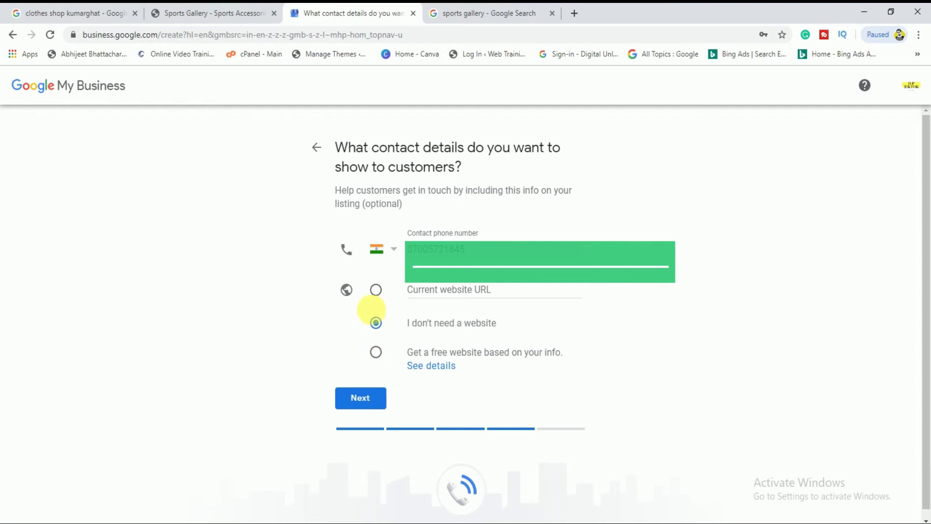
left_click(369, 400)
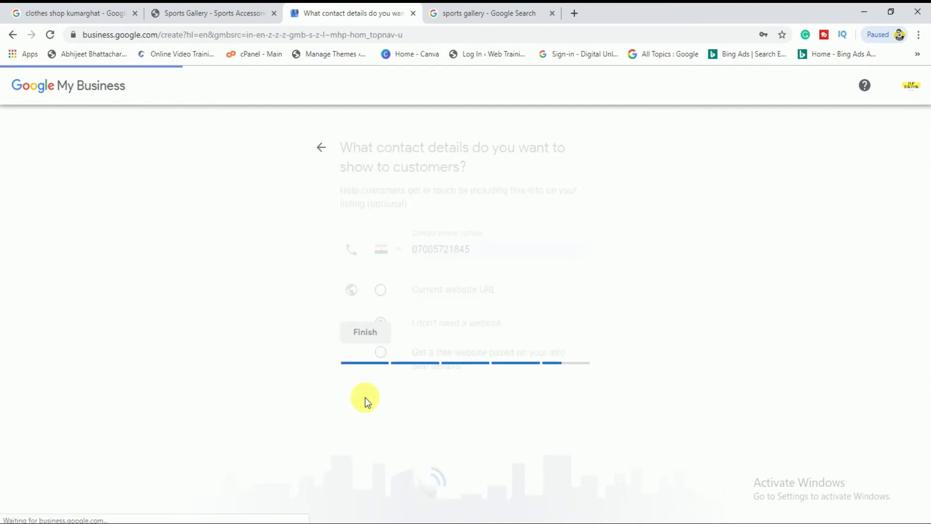
Step: Finish the registration, postpone the business verification and accept the welcome notice to reach the dashboard
left_click(350, 314)
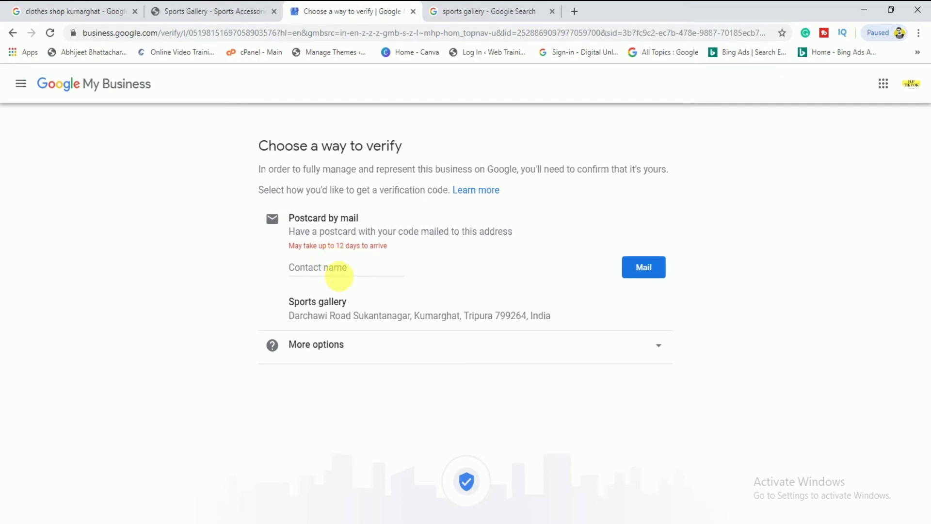
left_click(322, 272)
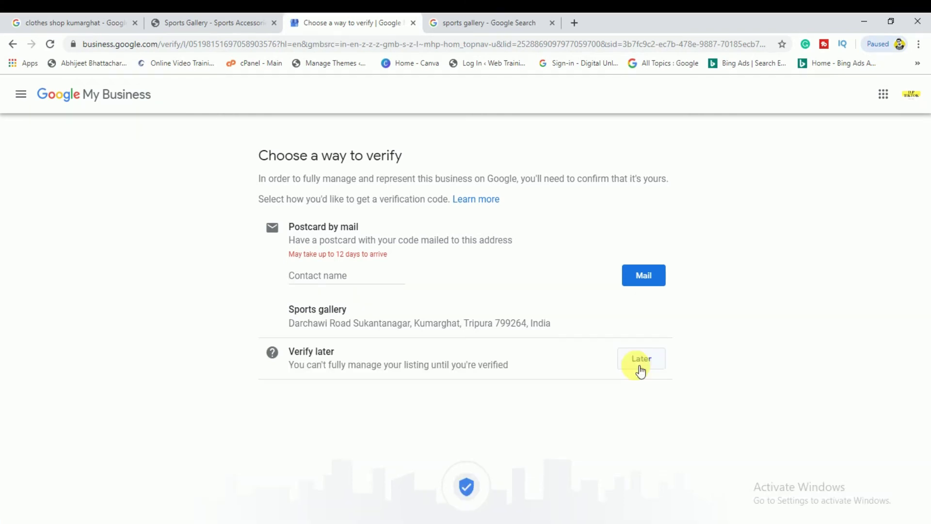
left_click(639, 367)
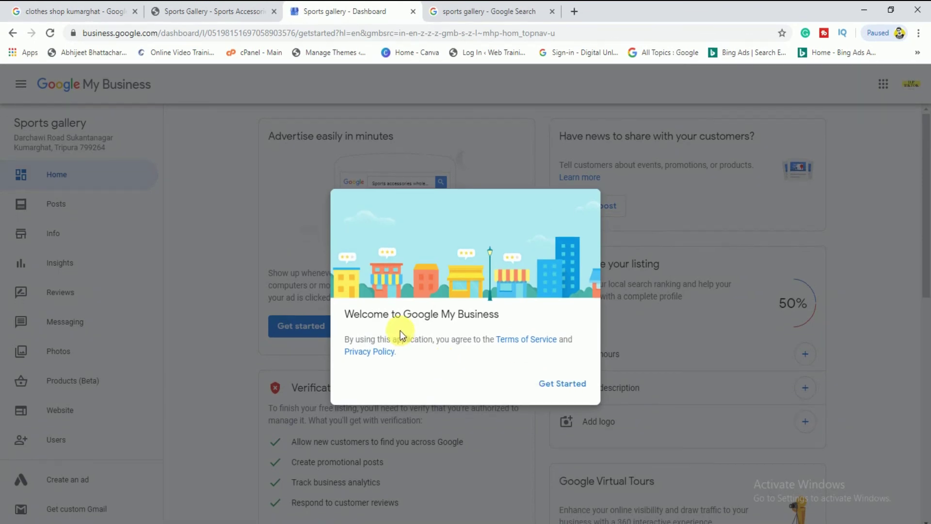
left_click(553, 383)
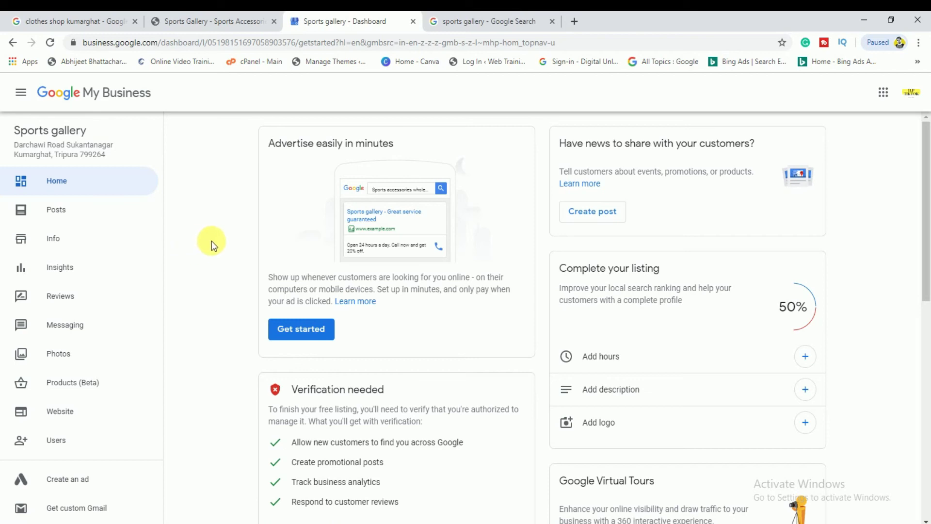
Step: Visit the Posts section, dismiss its offer post introduction, and look through the business information of the listing
left_click(60, 214)
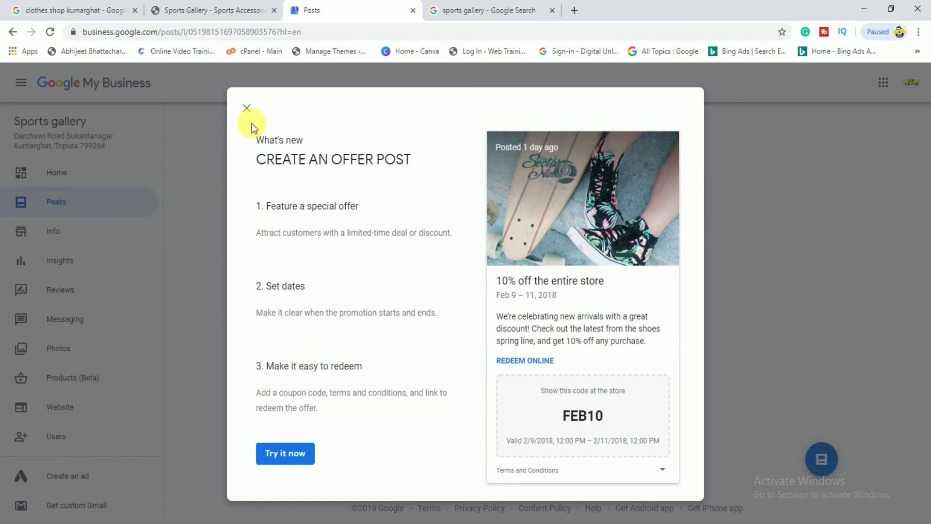
left_click(246, 108)
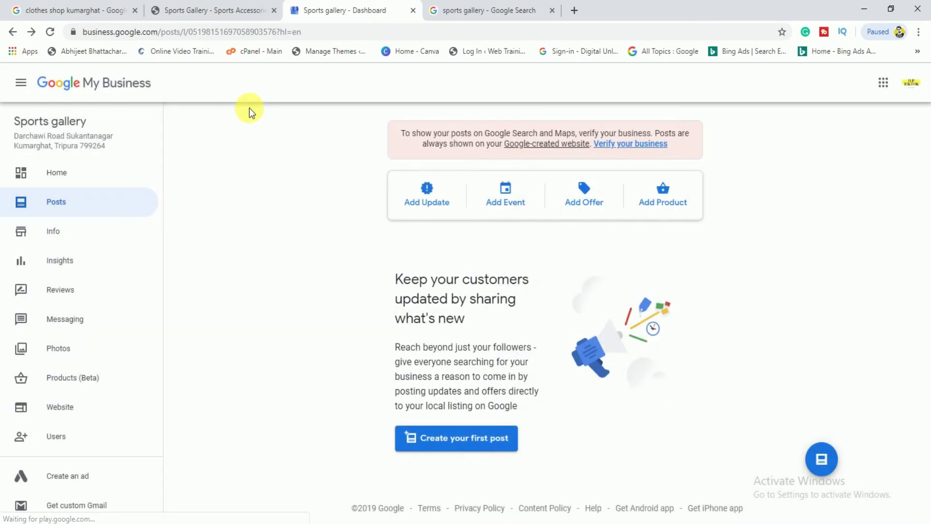
left_click(68, 234)
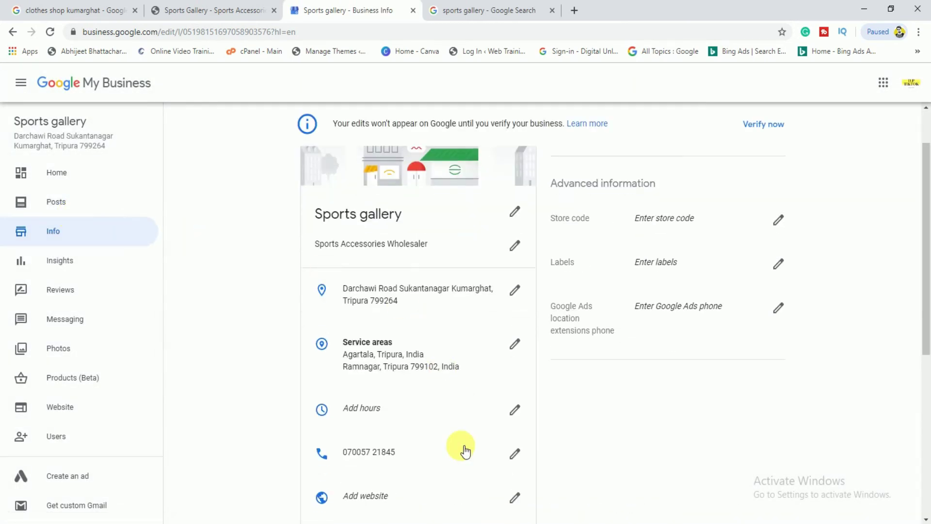
scroll(388, 393, "down", 2)
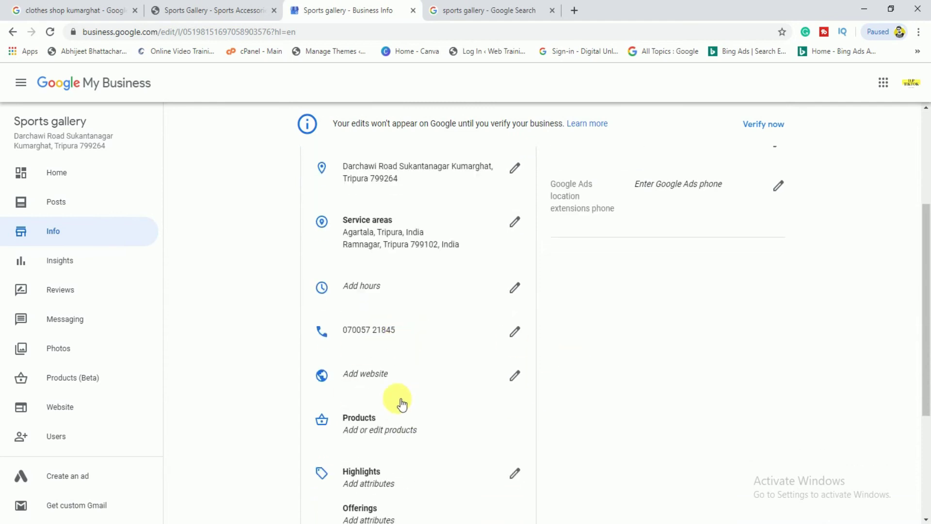
scroll(391, 390, "down", 2)
scroll(401, 388, "down", 1)
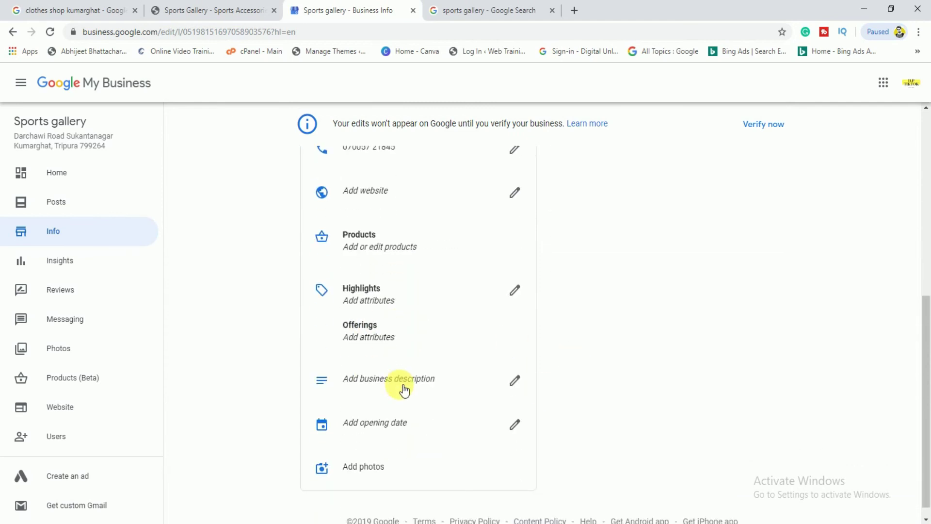
scroll(394, 399, "up", 6)
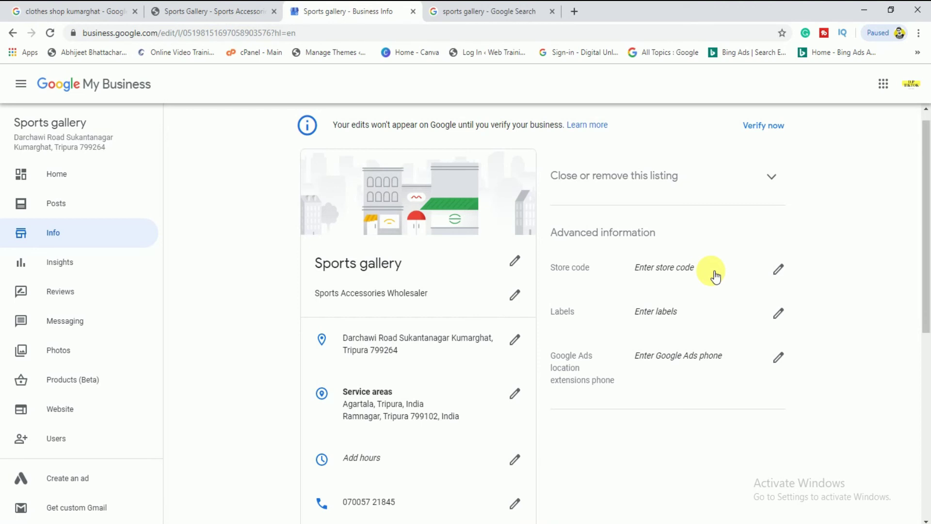
Step: View the Labels setting in the listing's advanced information and leave it without adding a label
left_click(665, 314)
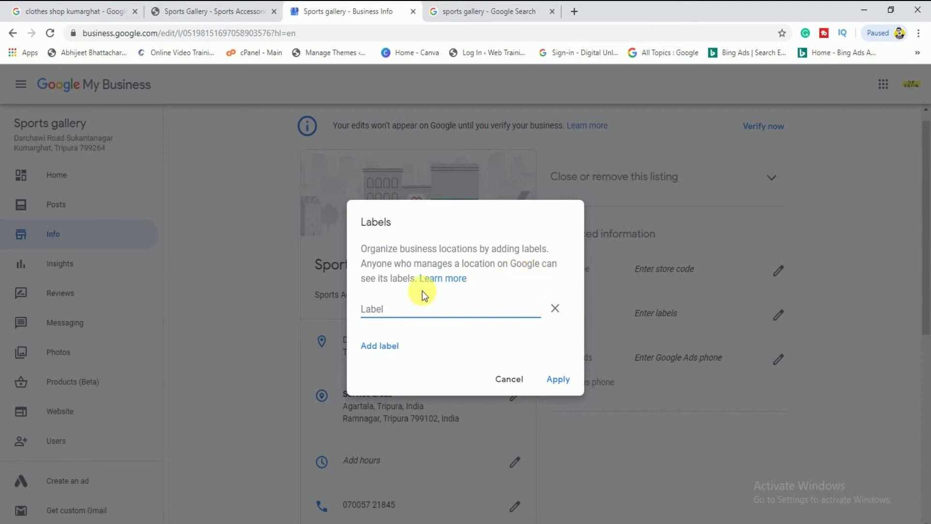
left_click(555, 308)
left_click(508, 369)
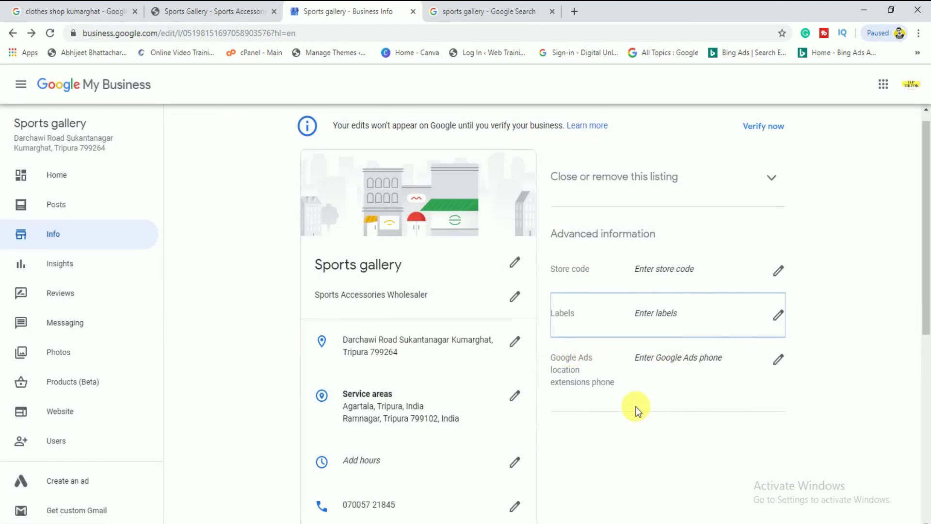
scroll(636, 406, "down", 3)
Step: Look through the Insights, Reviews, Messaging, Photos and Products (Beta) sections of the listing
left_click(58, 262)
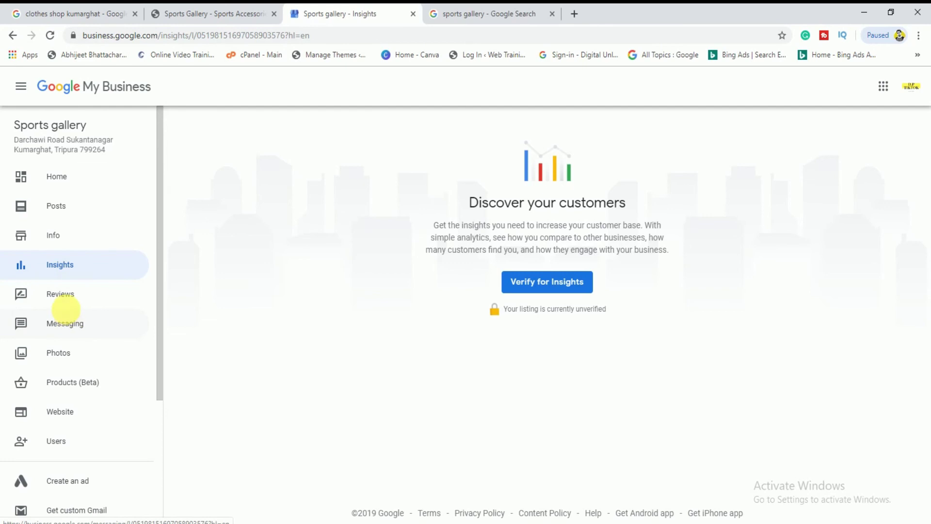
left_click(69, 307)
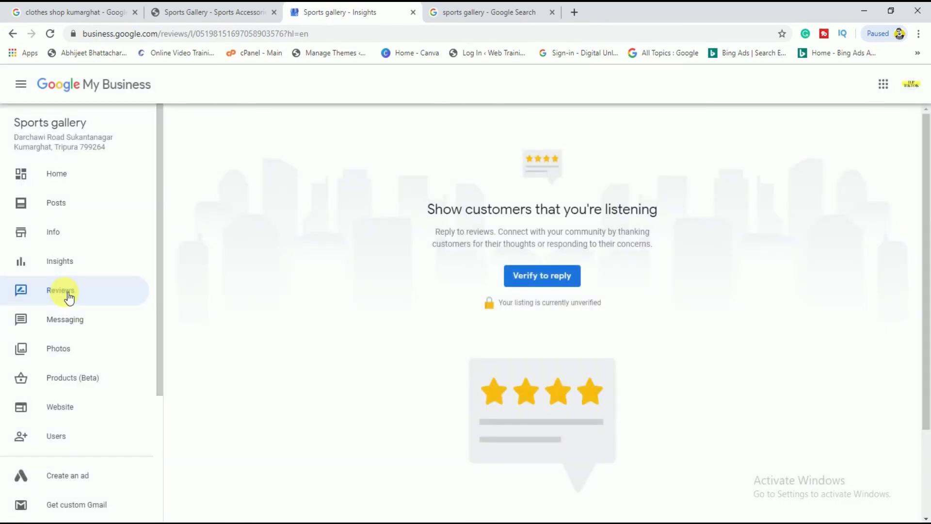
left_click(65, 322)
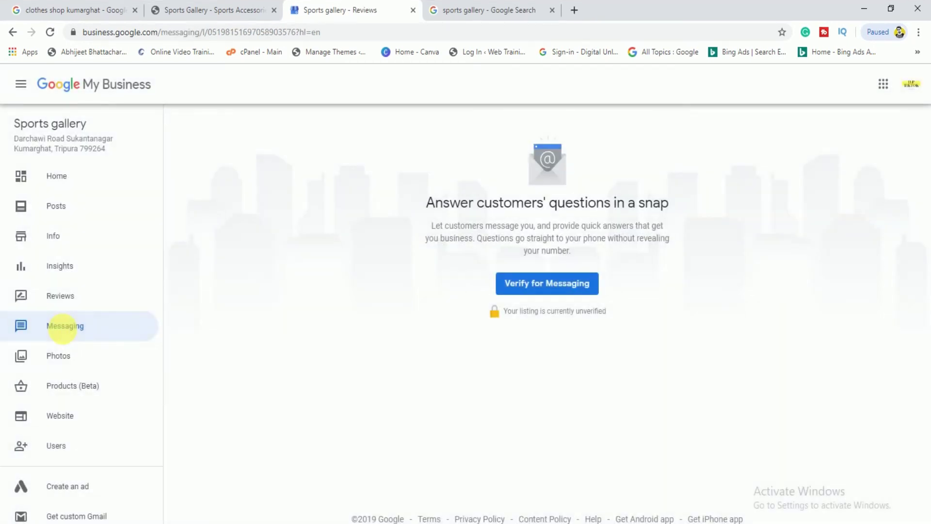
left_click(63, 356)
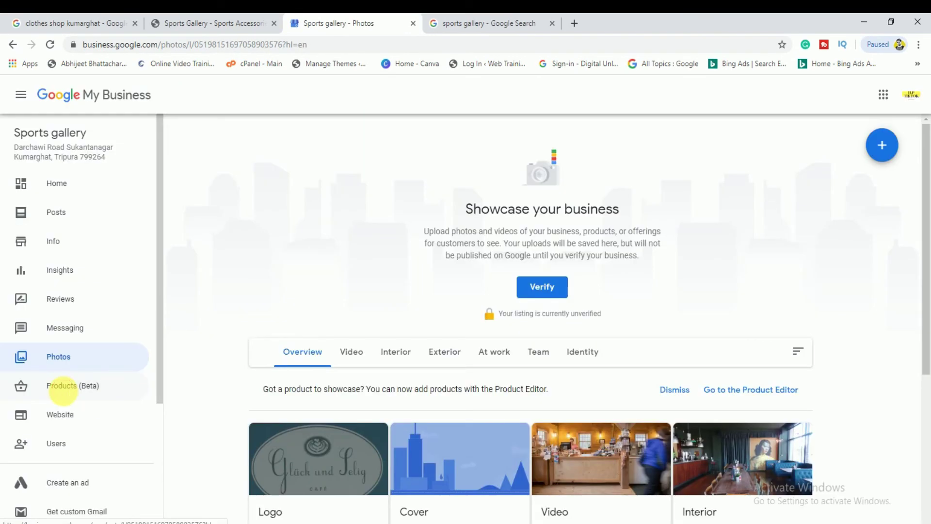
left_click(63, 392)
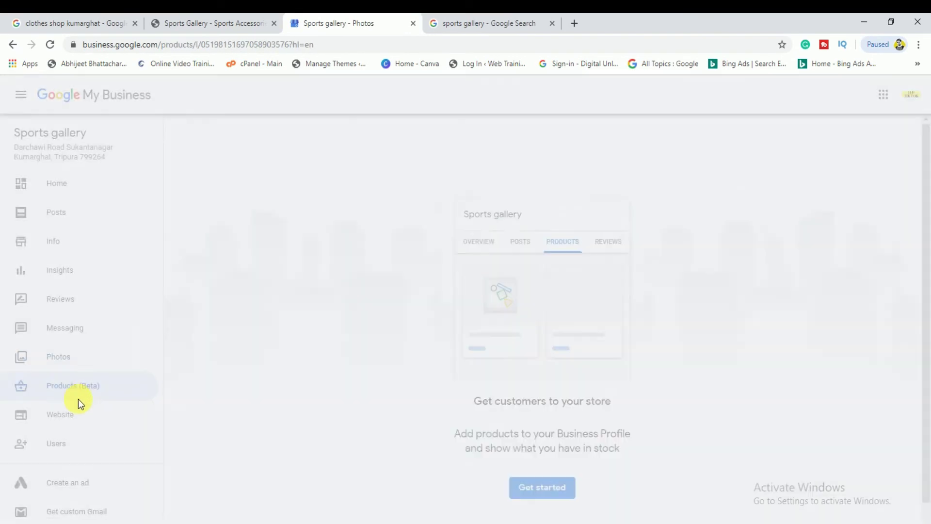
Step: Go to the Website section, dismiss its introductions, and examine the site's publishing and language settings and its page preview
left_click(69, 427)
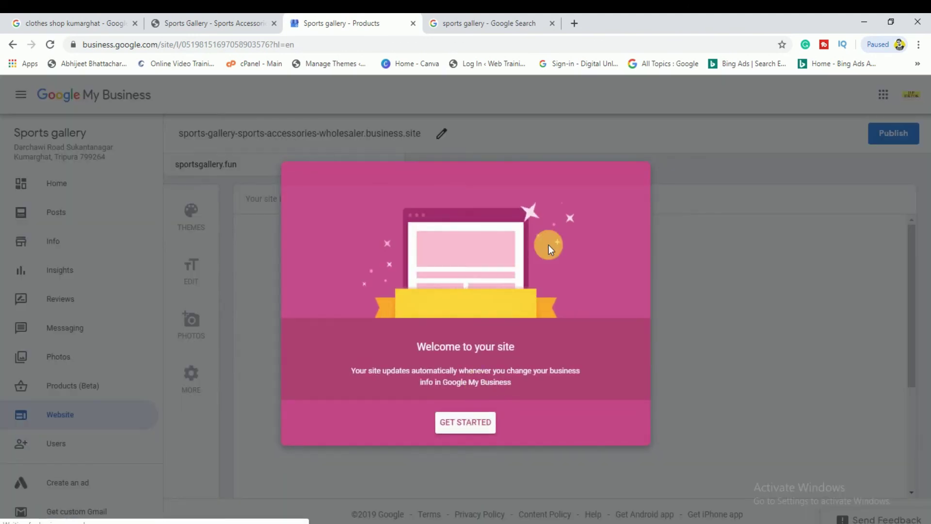
left_click(480, 421)
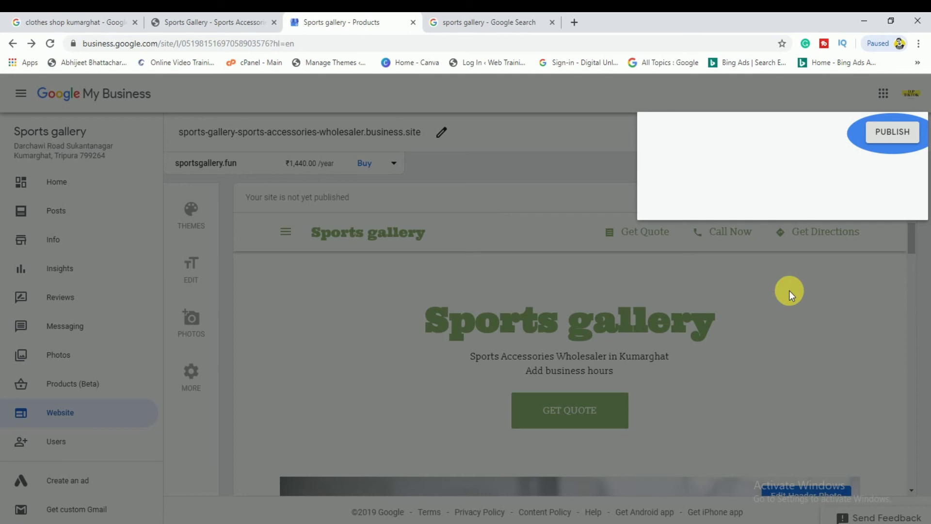
left_click(786, 290)
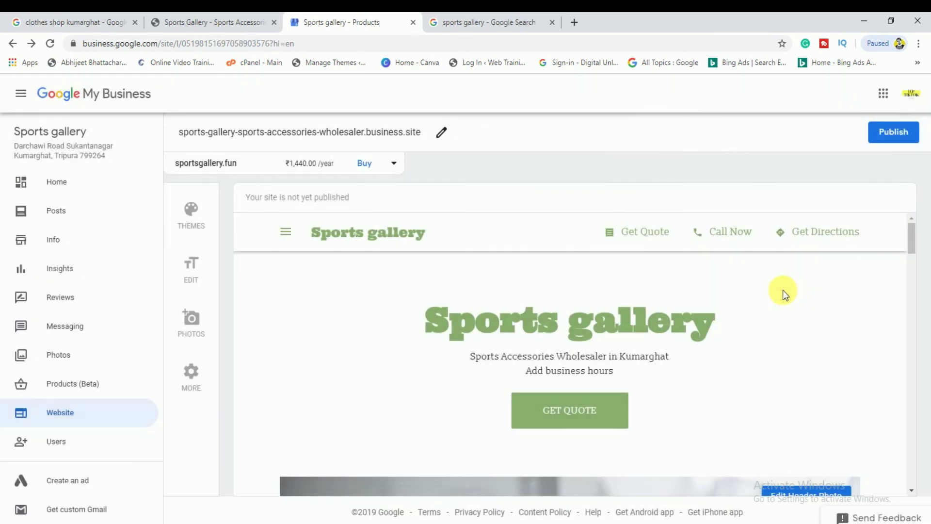
scroll(704, 290, "down", 1)
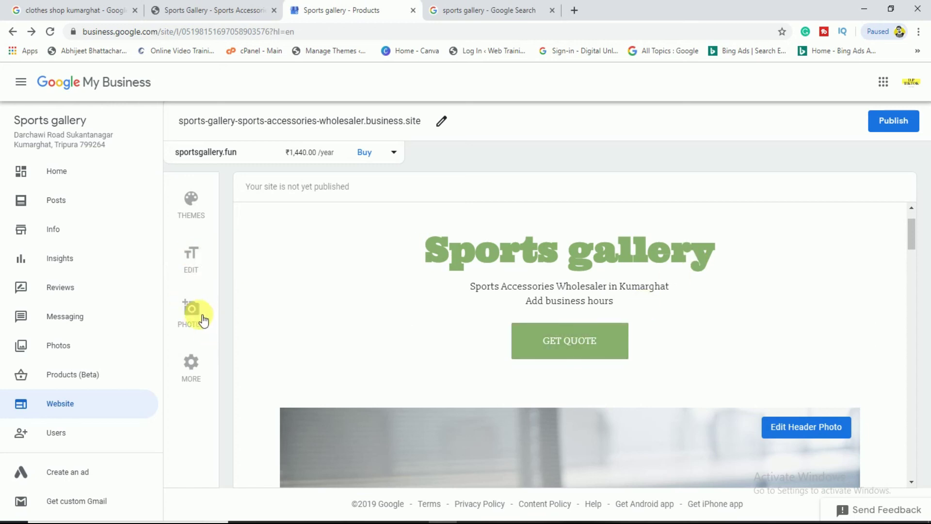
left_click(194, 364)
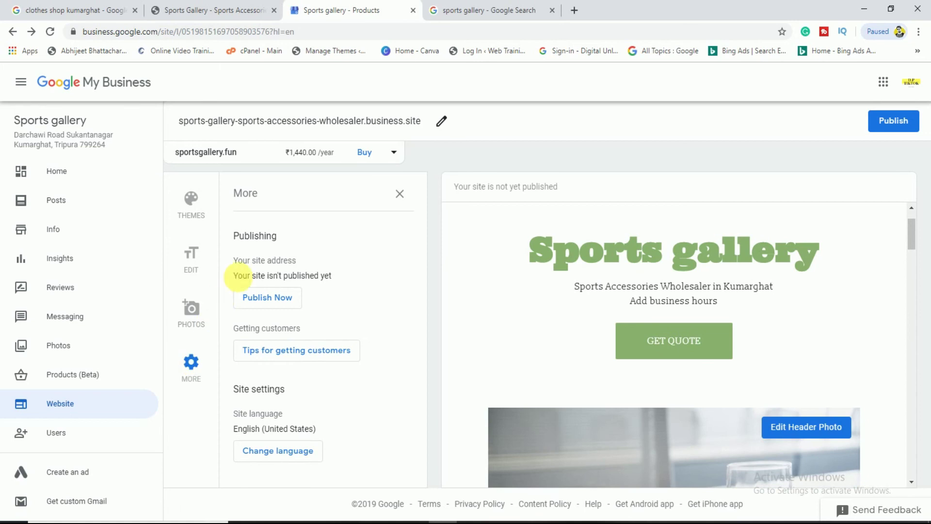
scroll(638, 305, "down", 3)
scroll(635, 304, "down", 10)
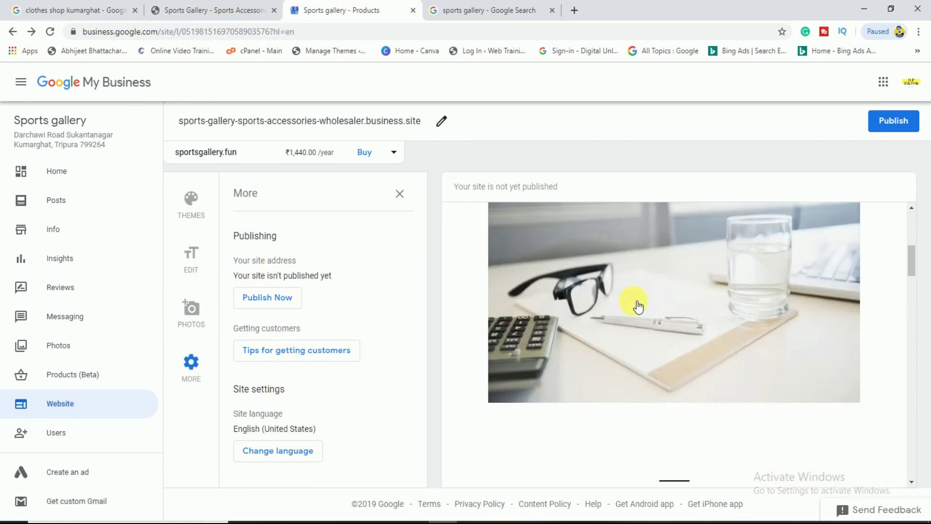
Step: View the listing's user permissions and the roles available for new users, and leave without inviting anyone
left_click(57, 432)
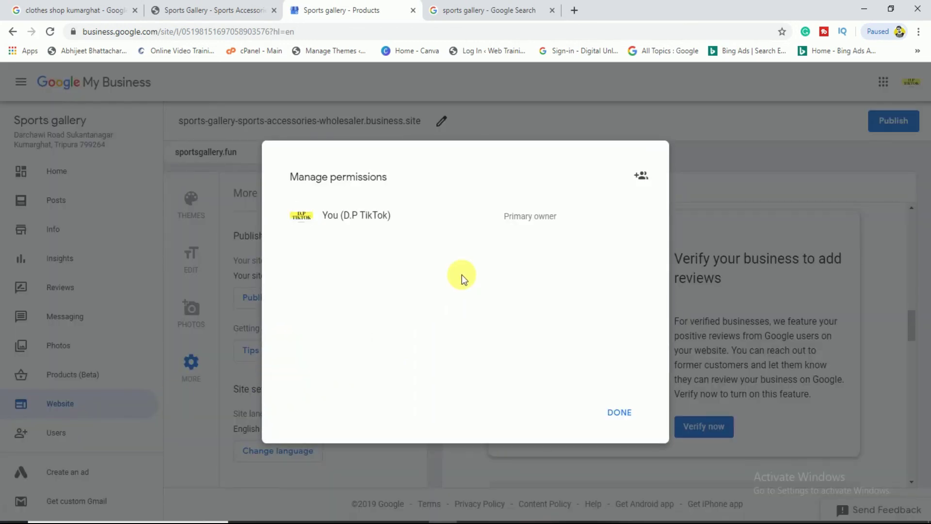
left_click(641, 175)
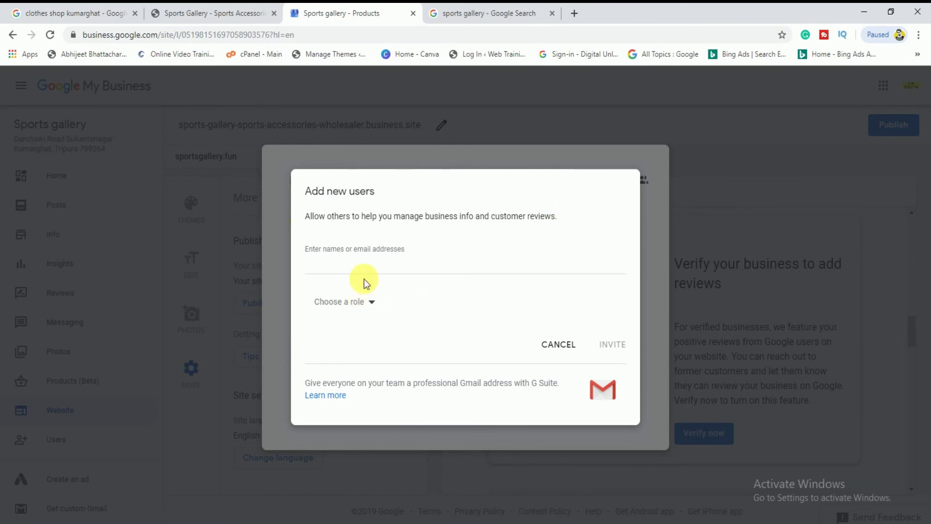
left_click(375, 304)
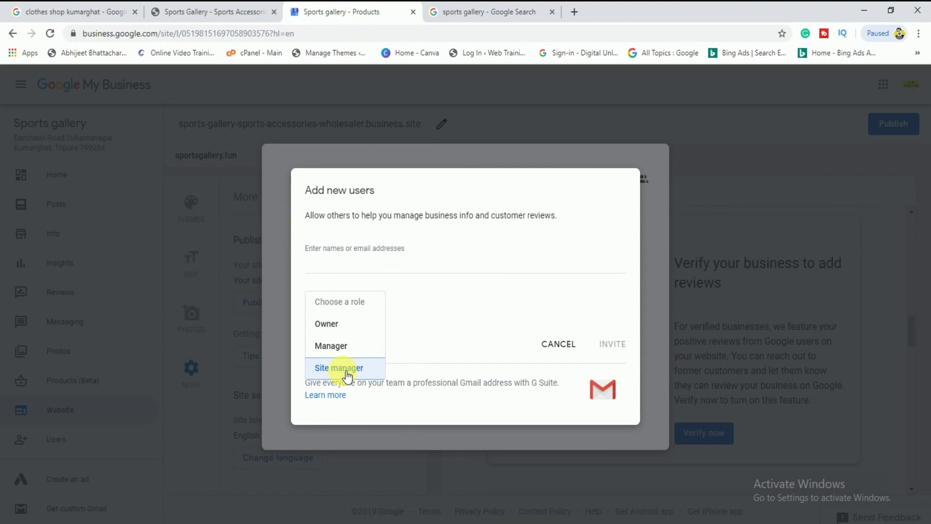
left_click(568, 335)
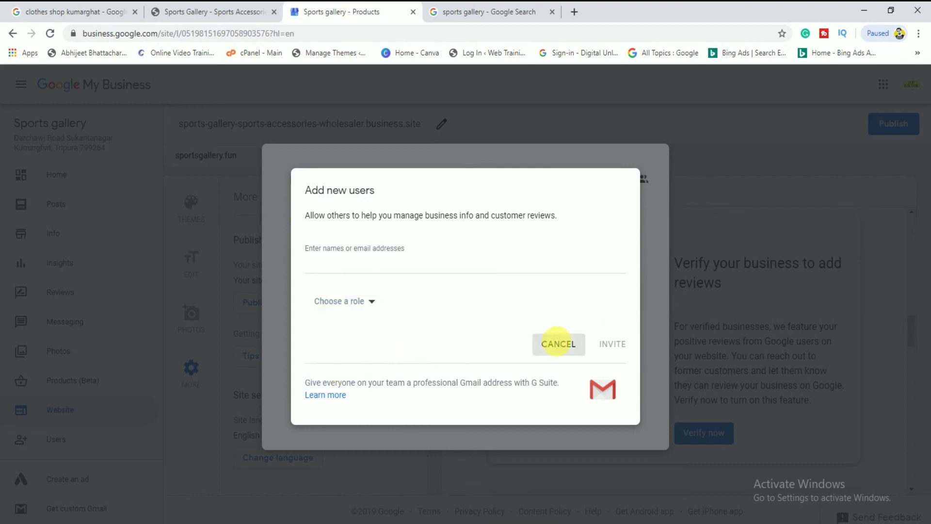
left_click(569, 335)
left_click(684, 167)
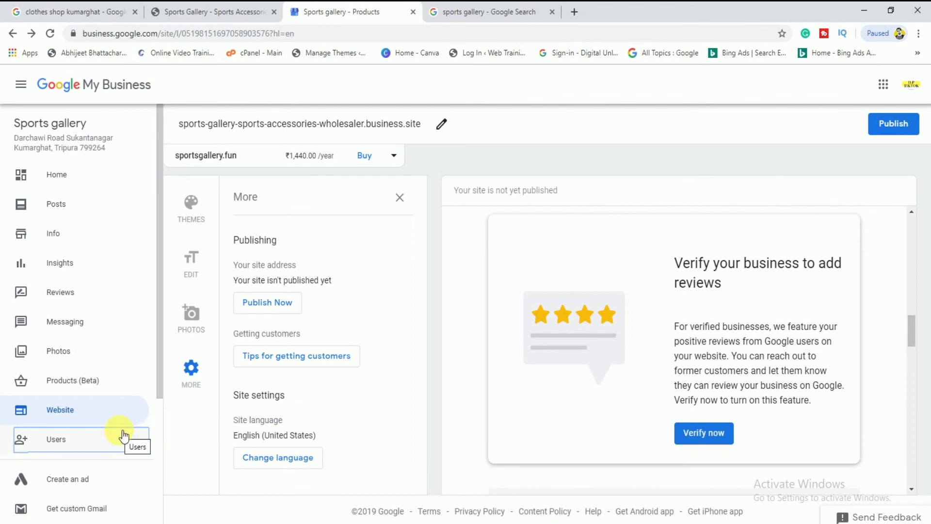
Step: Search Google for "pizza hut" in a new tab and examine the business's local results below the map
scroll(124, 435, "down", 4)
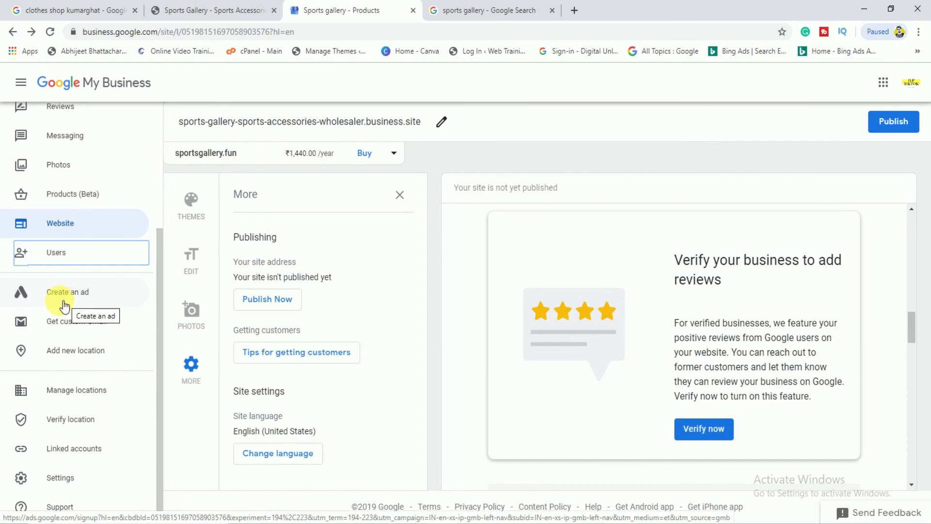
key("ctrl+t")
type("pizza hut")
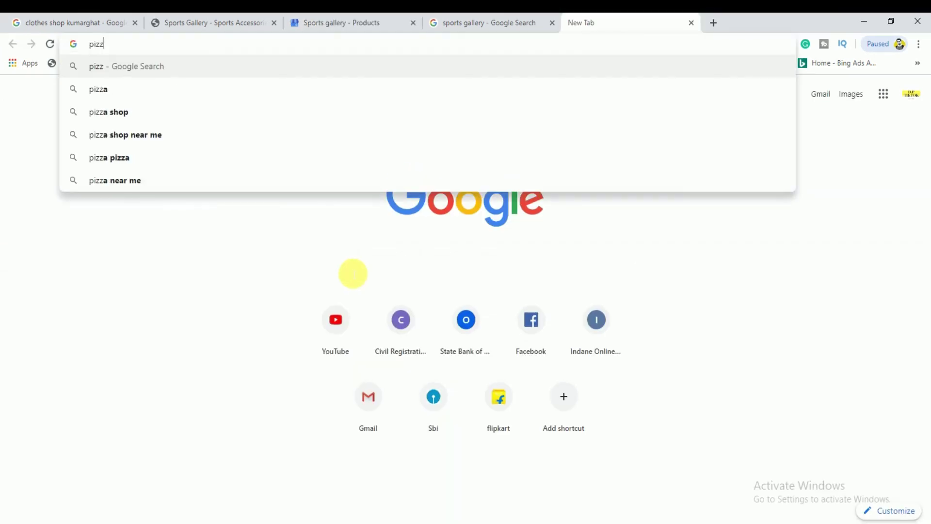
key("Return")
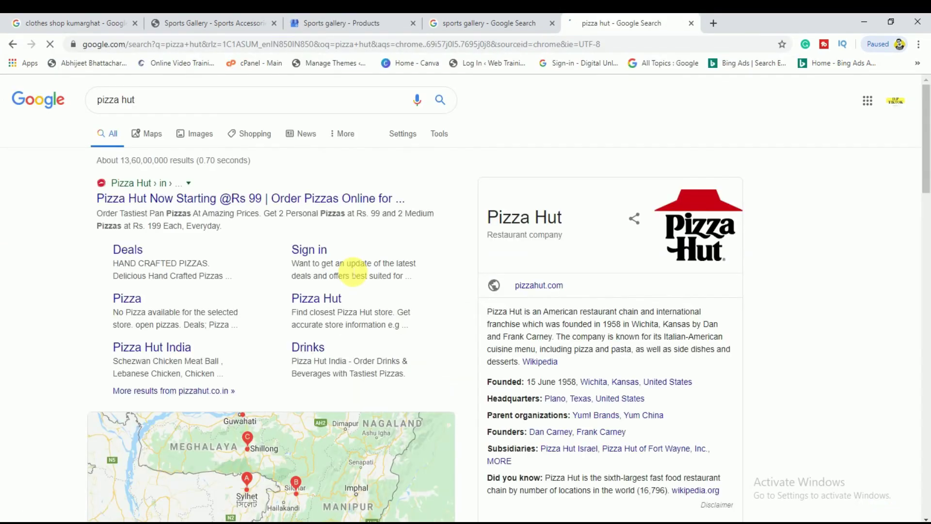
scroll(350, 281, "down", 1)
scroll(350, 283, "down", 1)
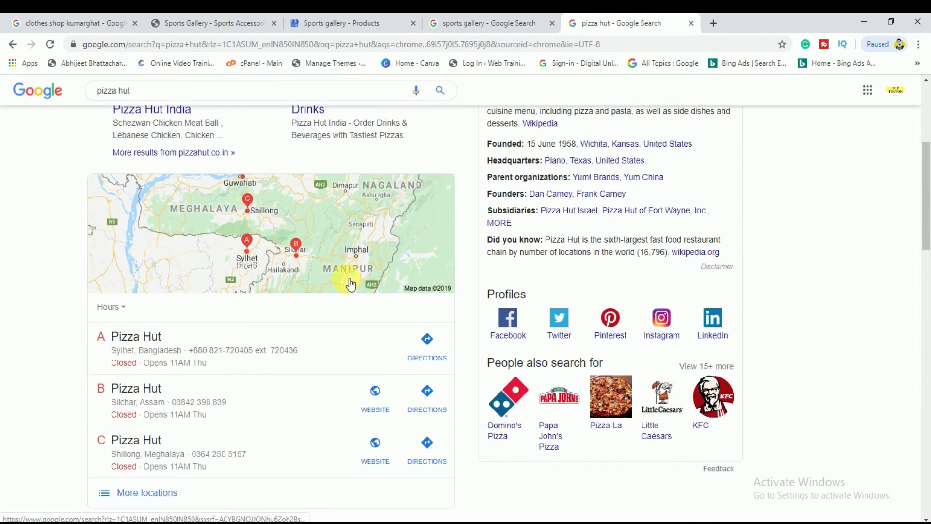
scroll(300, 395, "down", 2)
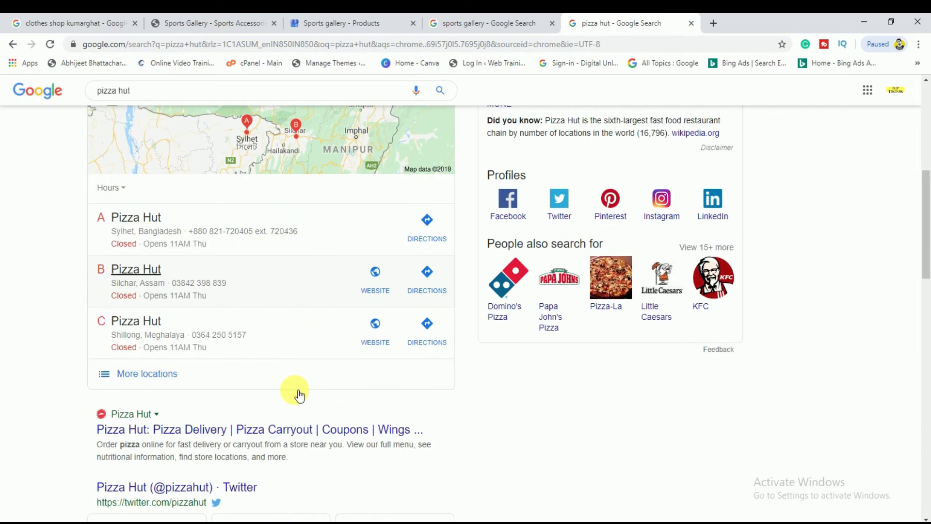
Step: View the full list of Pizza Hut locations on the map, and return to the search results to review the branch listings
left_click(147, 374)
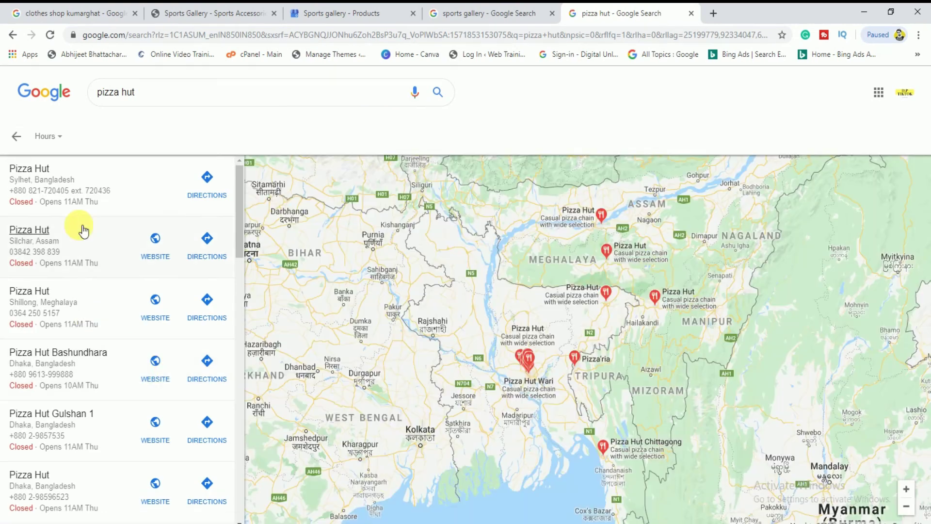
left_click(14, 49)
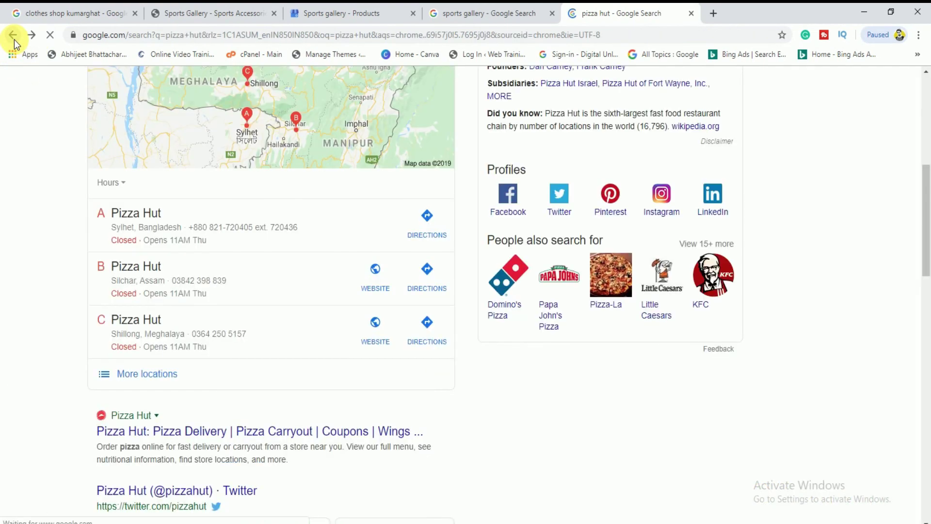
scroll(234, 333, "up", 4)
scroll(231, 330, "up", 4)
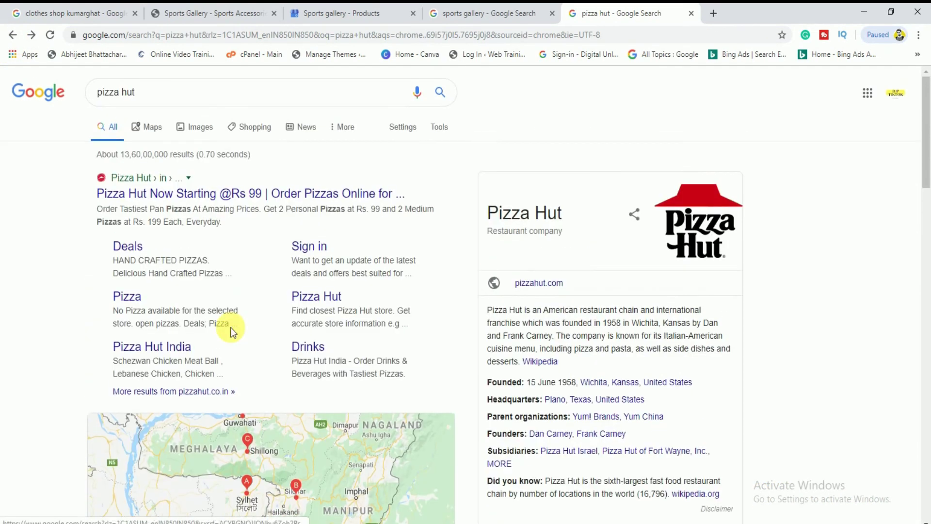
scroll(194, 340, "down", 4)
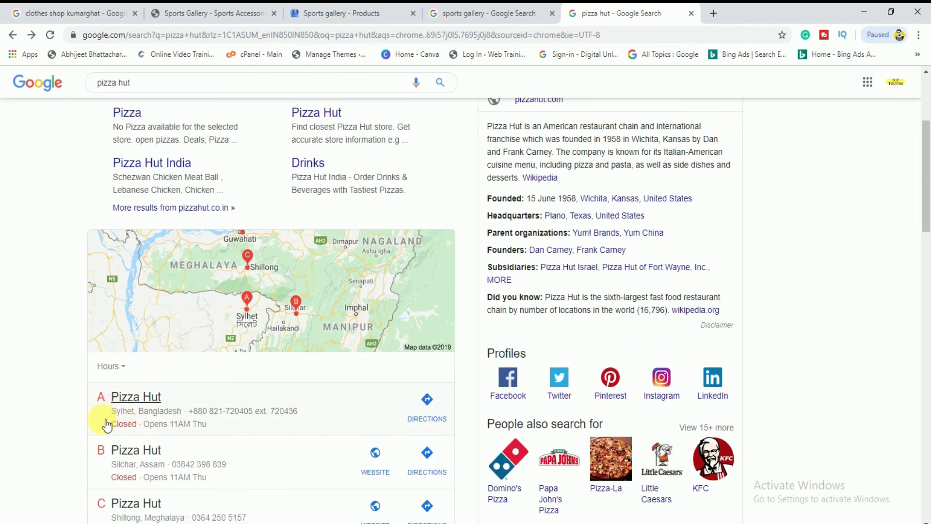
Step: Revisit the Sports Gallery search listing, and return to the Google My Business dashboard to view its location management options
left_click(499, 9)
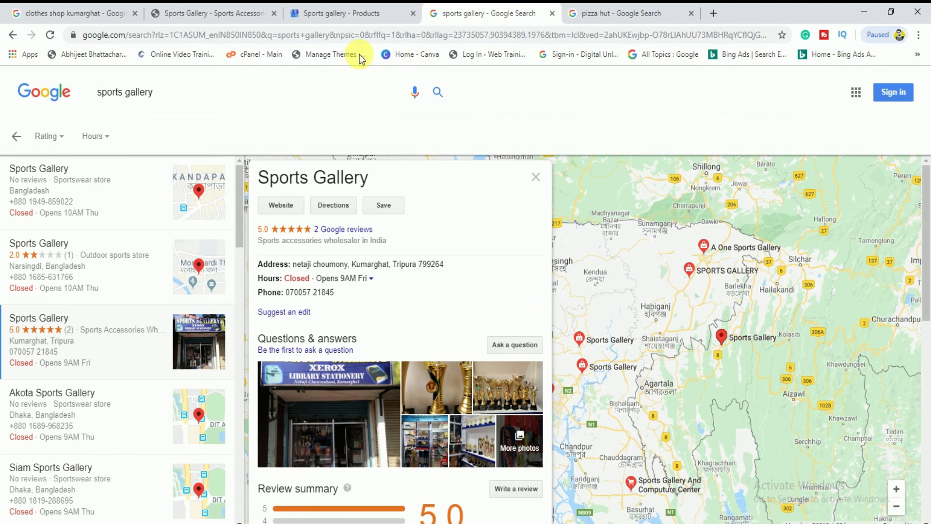
left_click(343, 13)
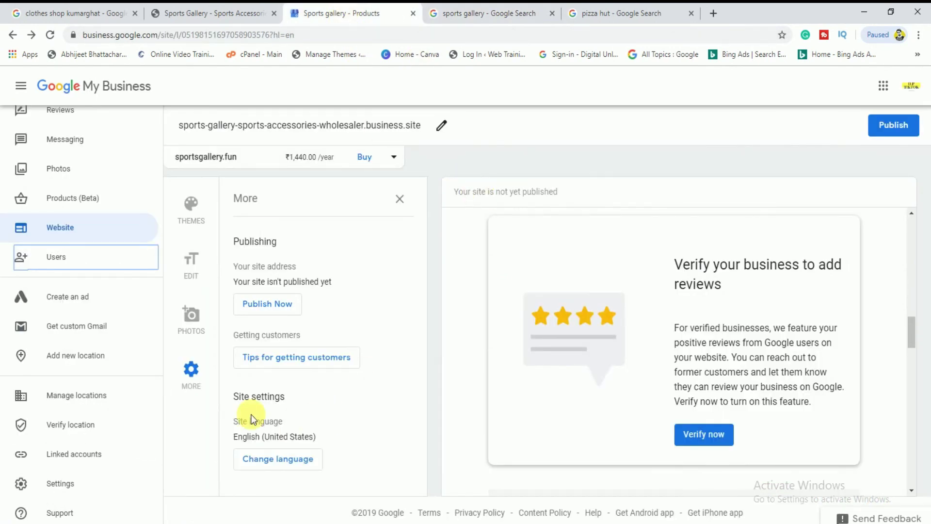
scroll(114, 382, "down", 1)
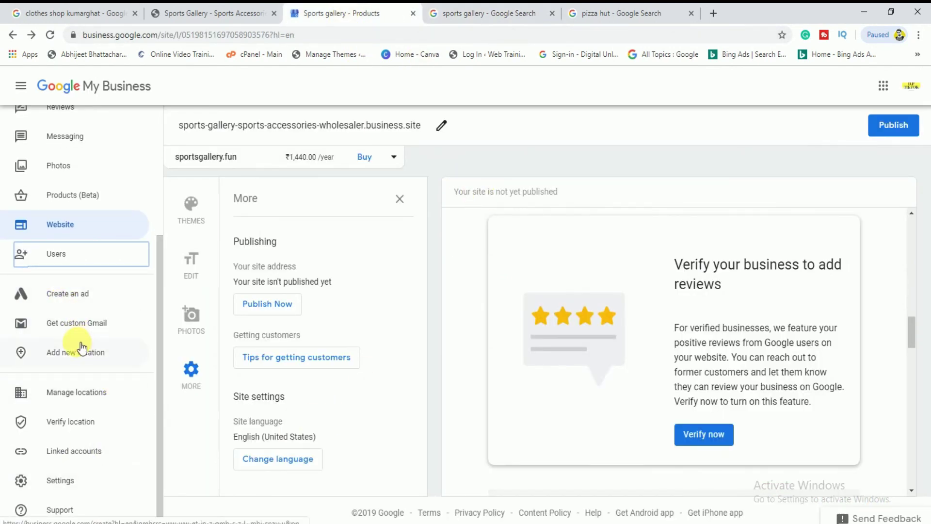